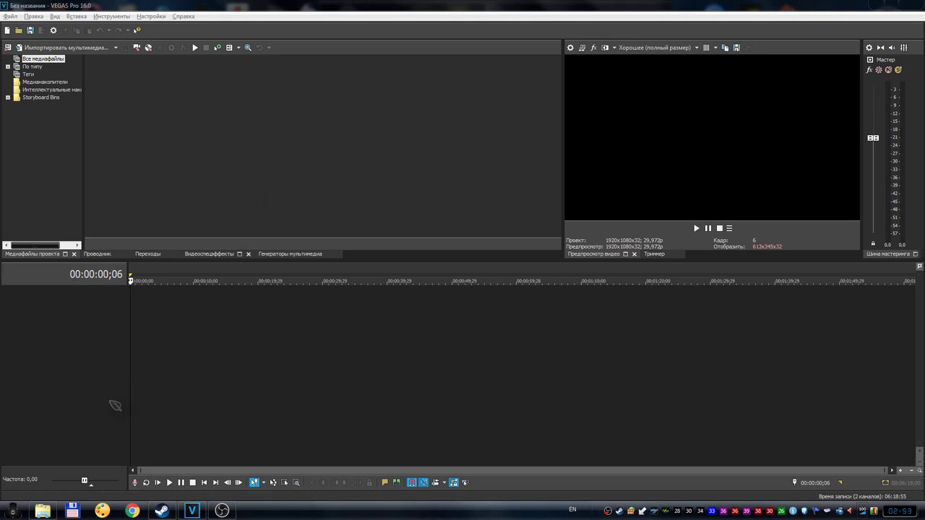
Place VID_20191031_180647.mp4 from the source folder at the timeline start and match the project video settings to it
{"action": "left_click", "coordinate": [42, 511]}
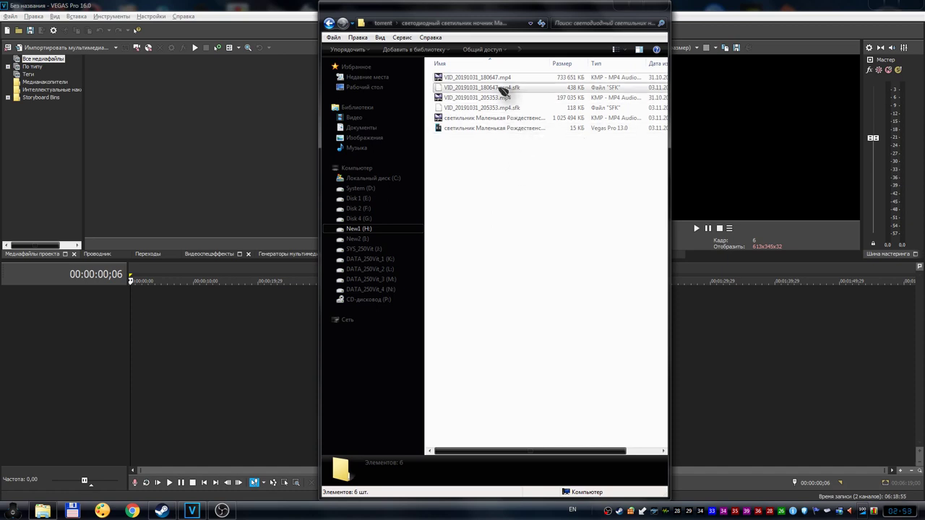
{"action": "mouse_move", "coordinate": [489, 82]}
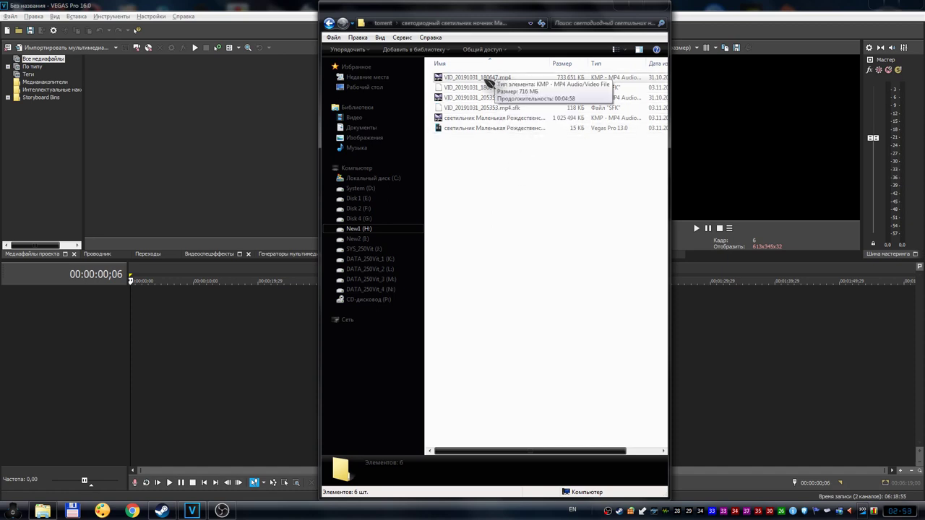
{"action": "left_click_drag", "start_coordinate": [481, 79], "coordinate": [142, 312]}
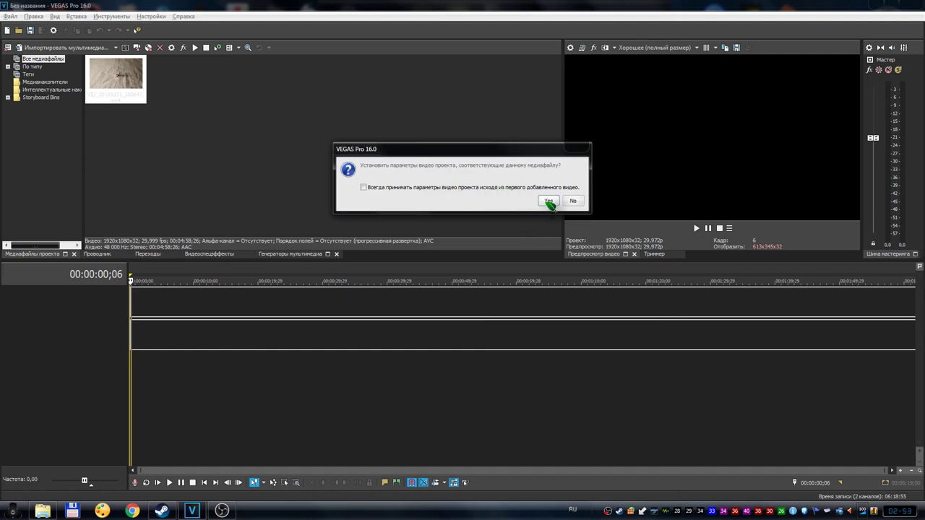
{"action": "left_click", "coordinate": [549, 202]}
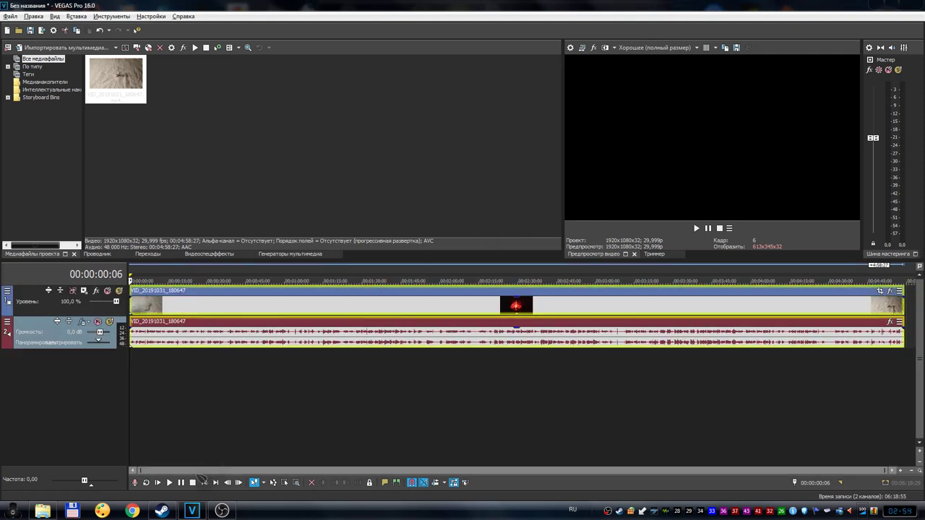
Add VID_20191031_205353.mp4 from the source folder to the timeline directly after the first clip
{"action": "scroll", "coordinate": [379, 468], "scroll_direction": "down", "scroll_amount": 5}
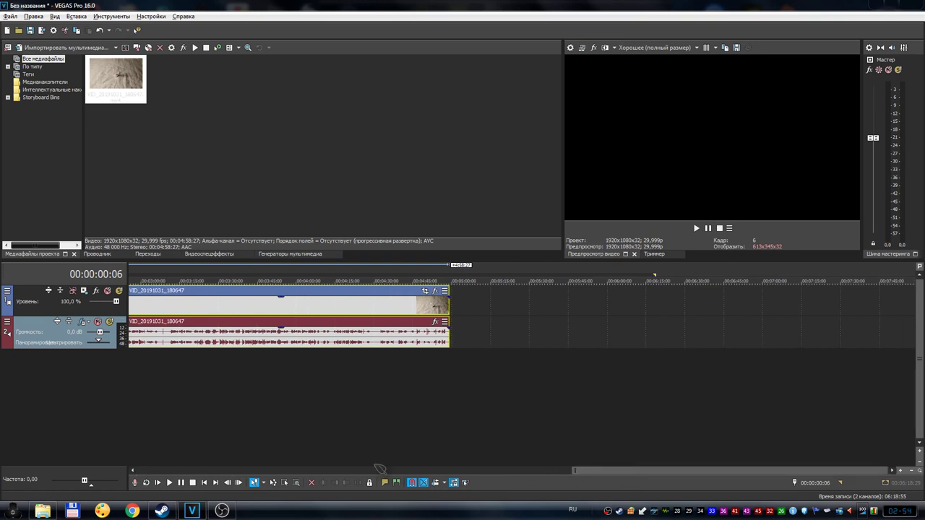
{"action": "left_click", "coordinate": [43, 511]}
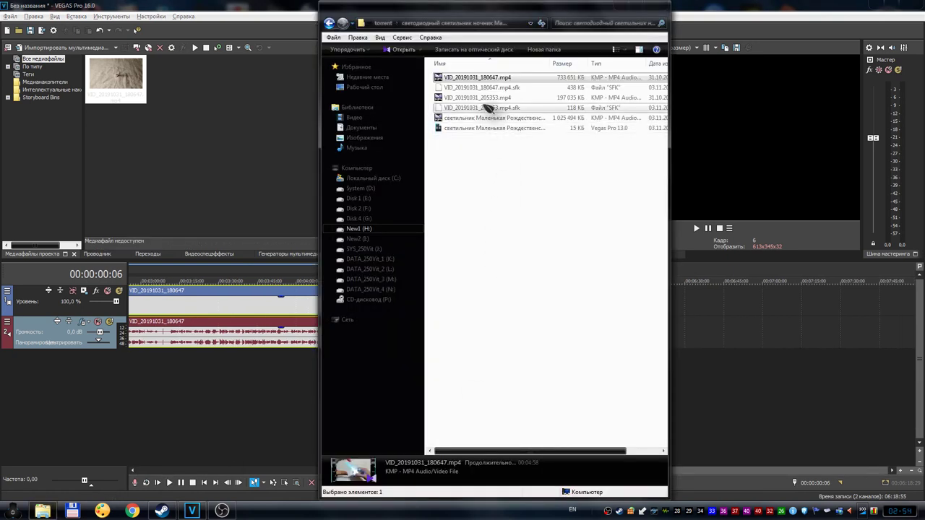
{"action": "left_click_drag", "start_coordinate": [484, 98], "coordinate": [642, 311]}
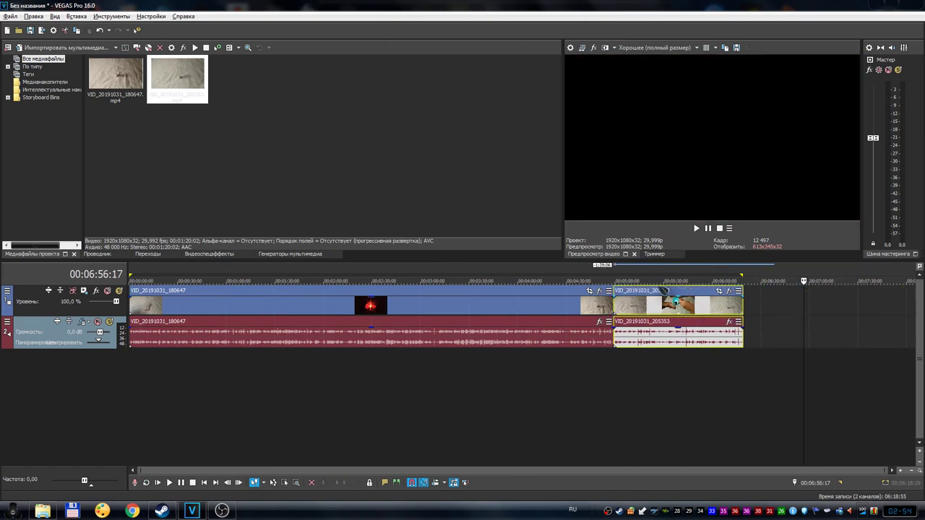
Disable resampling for both video clips on the timeline
{"action": "left_click", "coordinate": [552, 307]}
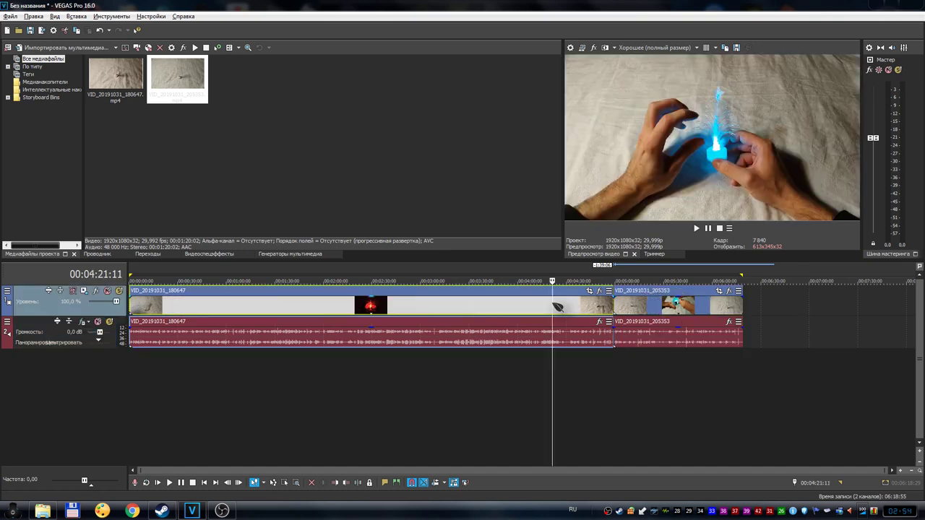
{"action": "right_click", "coordinate": [552, 307]}
{"action": "mouse_move", "coordinate": [591, 415]}
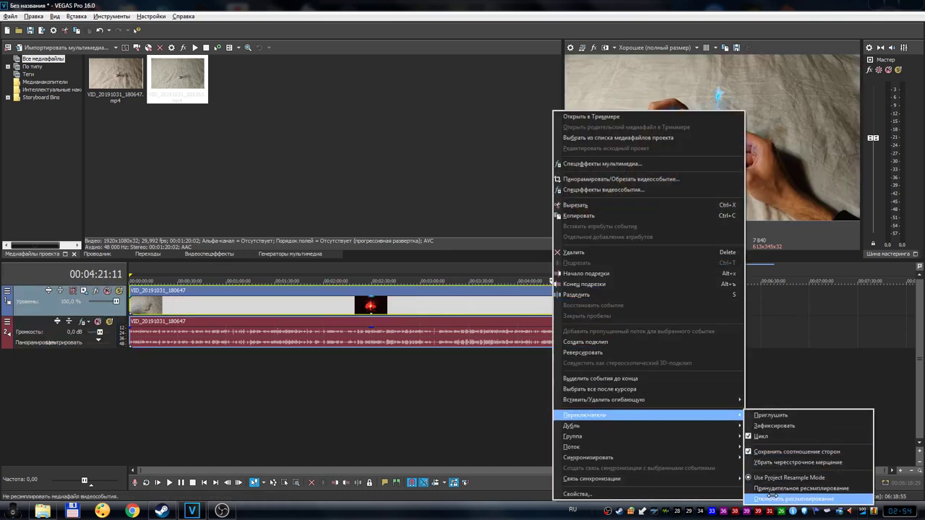
{"action": "left_click", "coordinate": [795, 499]}
{"action": "left_click", "coordinate": [670, 327]}
{"action": "right_click", "coordinate": [671, 327]}
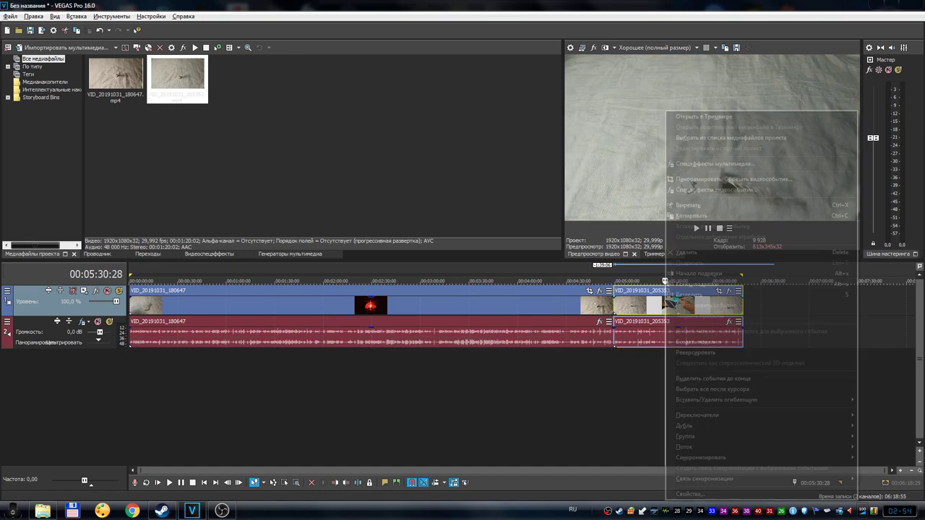
{"action": "mouse_move", "coordinate": [690, 415]}
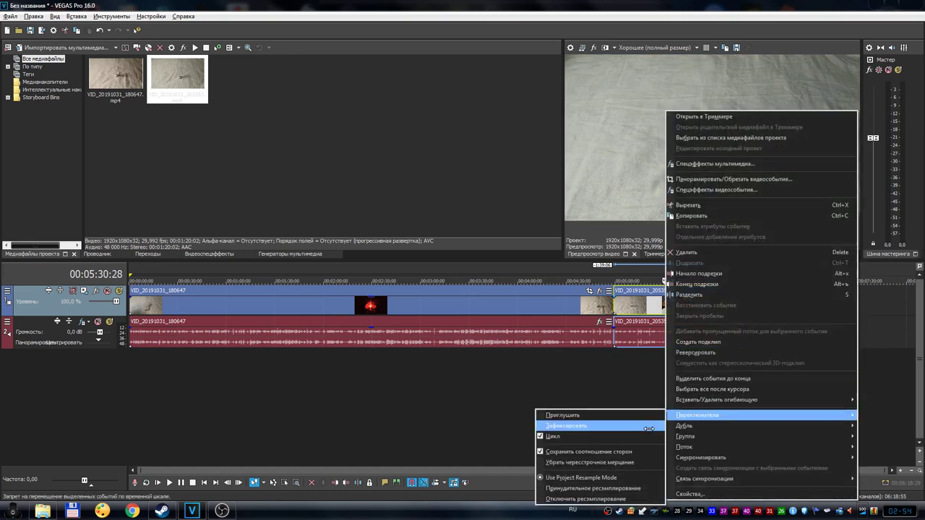
{"action": "left_click", "coordinate": [599, 495]}
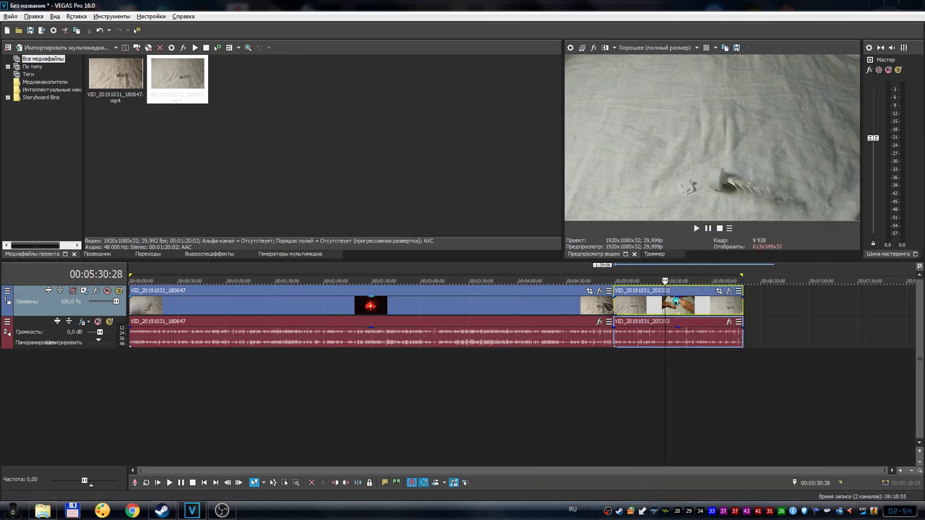
Add the VEGAS Levels effect to the VID_20191031_180647 video clip with the Computer RGB to Studio RGB preset
{"action": "left_click", "coordinate": [598, 291]}
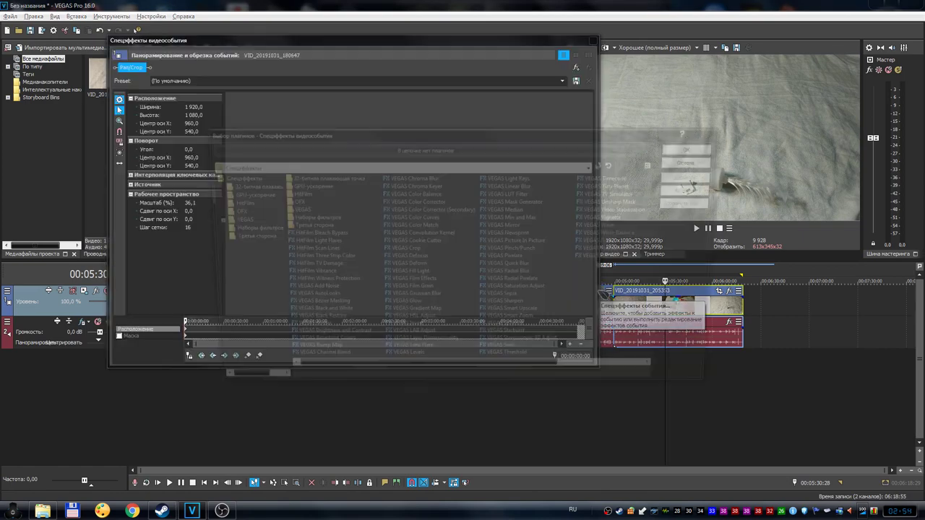
{"action": "left_click", "coordinate": [403, 365]}
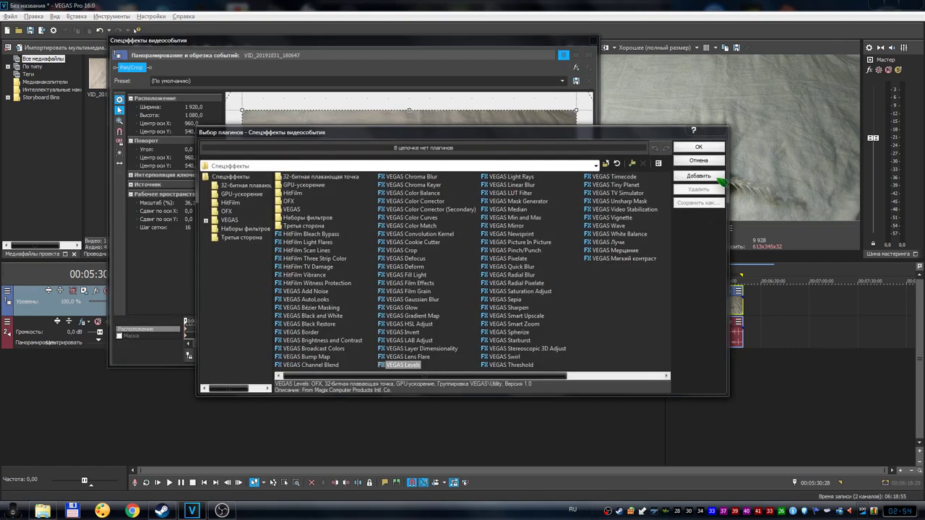
{"action": "left_click", "coordinate": [699, 148]}
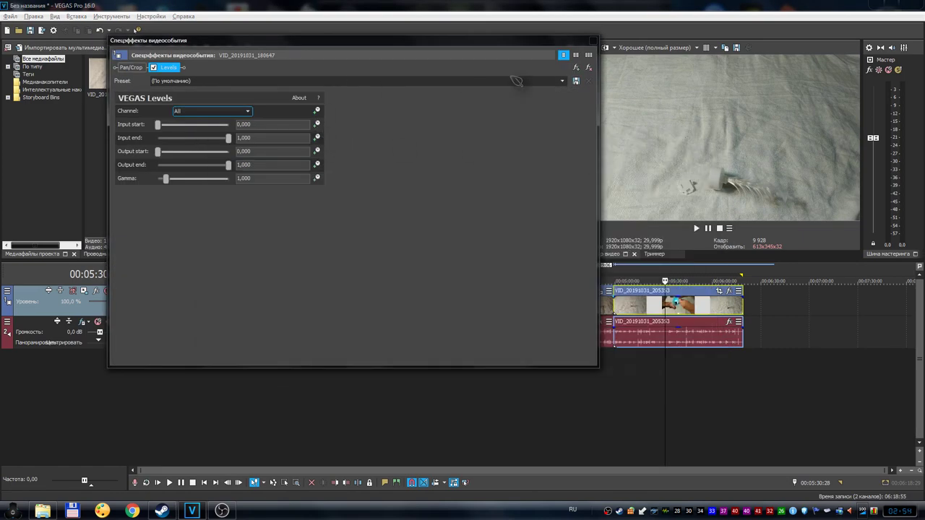
{"action": "left_click", "coordinate": [563, 81]}
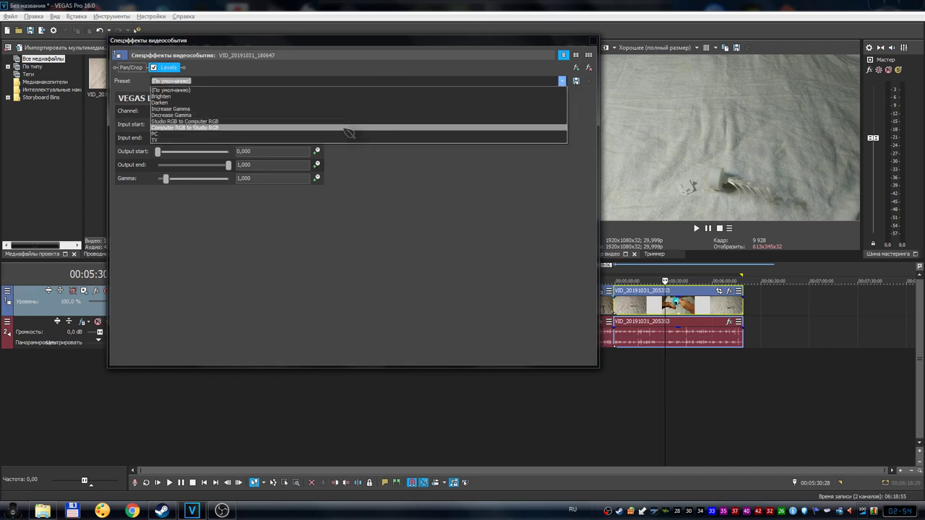
{"action": "left_click", "coordinate": [349, 133]}
{"action": "left_click", "coordinate": [593, 41]}
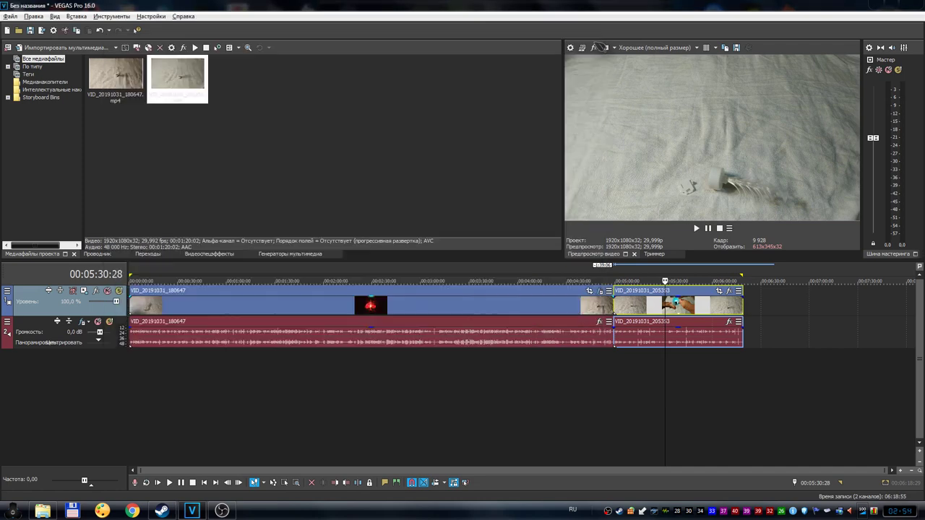
Apply VEGAS Levels with the Computer RGB to Studio RGB preset to the VID_20191031_205353 video clip
{"action": "left_click", "coordinate": [727, 292]}
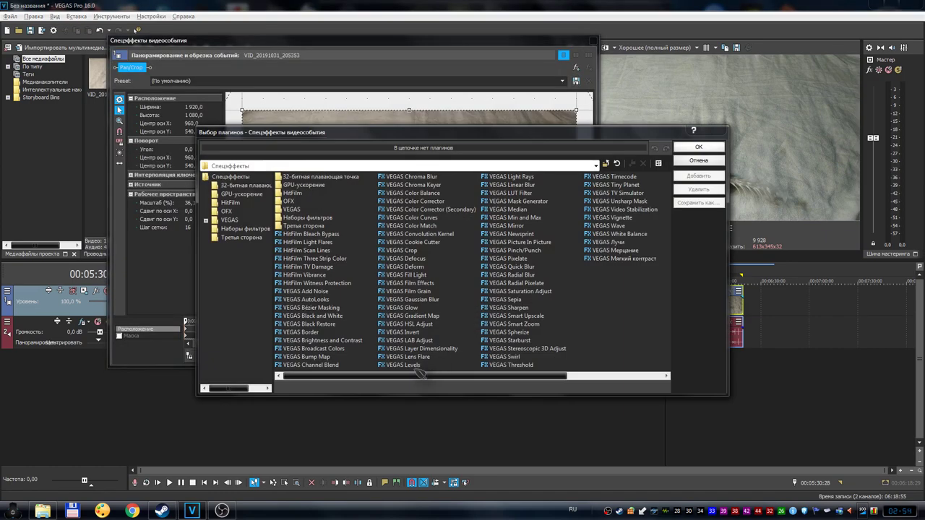
{"action": "left_click", "coordinate": [405, 365]}
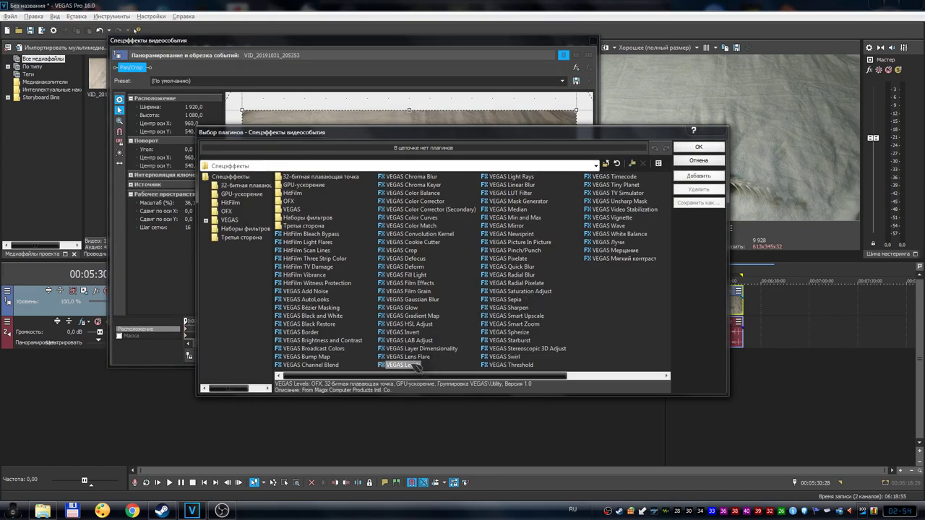
{"action": "left_click", "coordinate": [698, 175]}
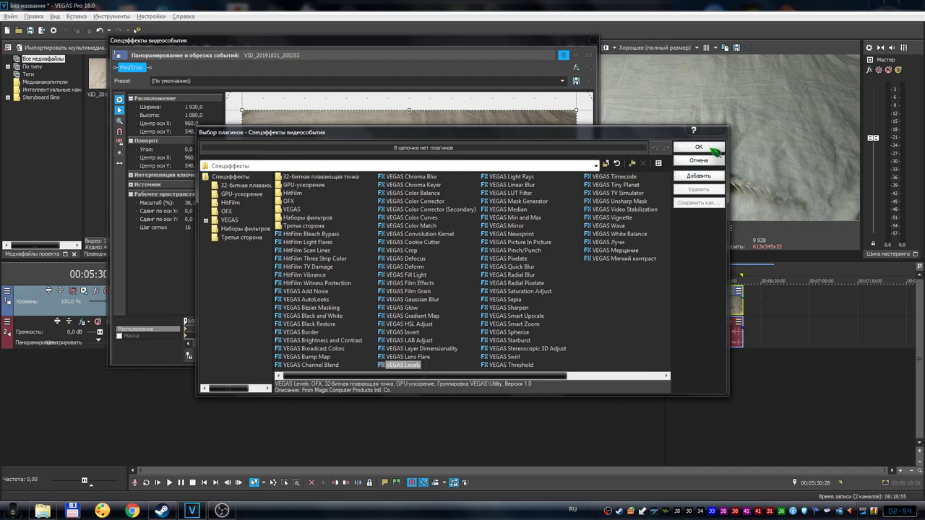
{"action": "left_click", "coordinate": [697, 147]}
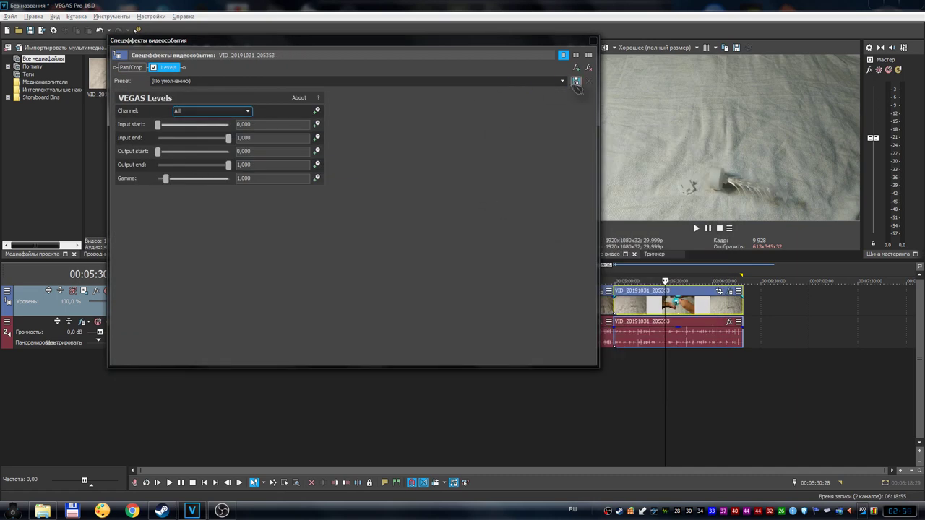
{"action": "left_click", "coordinate": [562, 81]}
{"action": "left_click", "coordinate": [427, 128]}
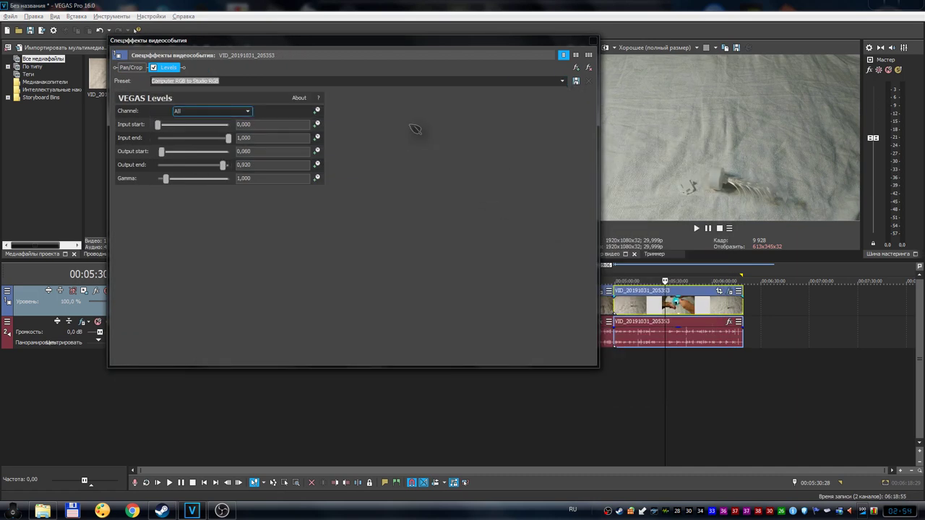
{"action": "left_click", "coordinate": [593, 40]}
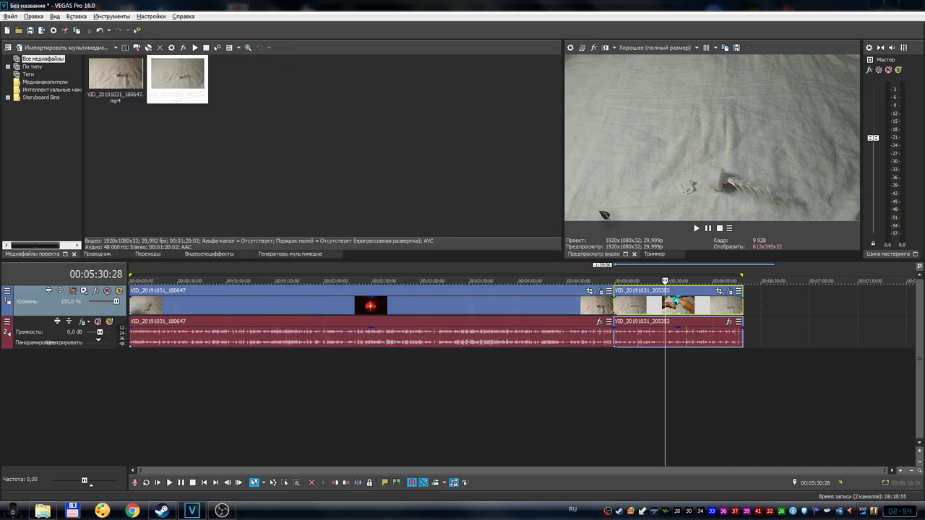
Compare the second clip's picture with the Levels effect off and on at two points, leaving the effect enabled
{"action": "left_click", "coordinate": [730, 293]}
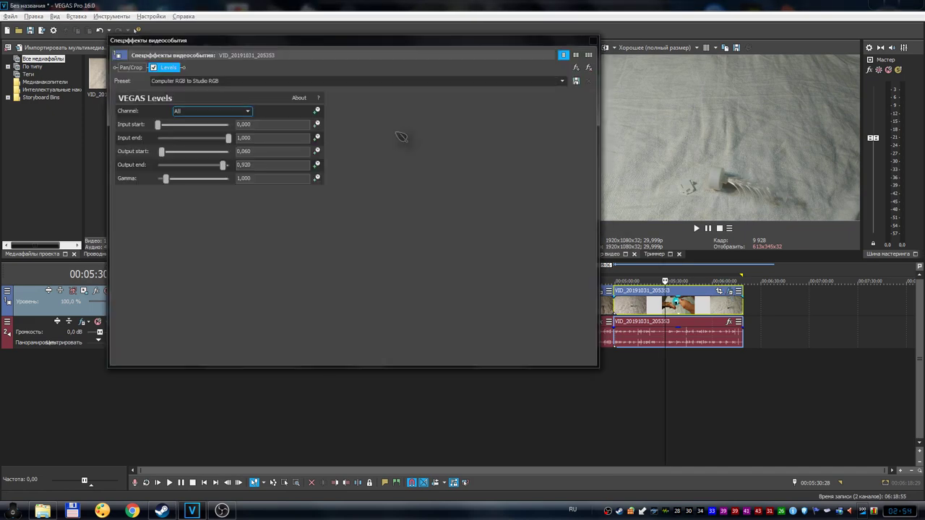
{"action": "left_click", "coordinate": [154, 67]}
{"action": "left_click", "coordinate": [153, 67]}
{"action": "left_click", "coordinate": [153, 67]}
{"action": "left_click", "coordinate": [153, 67]}
{"action": "left_click", "coordinate": [709, 268]}
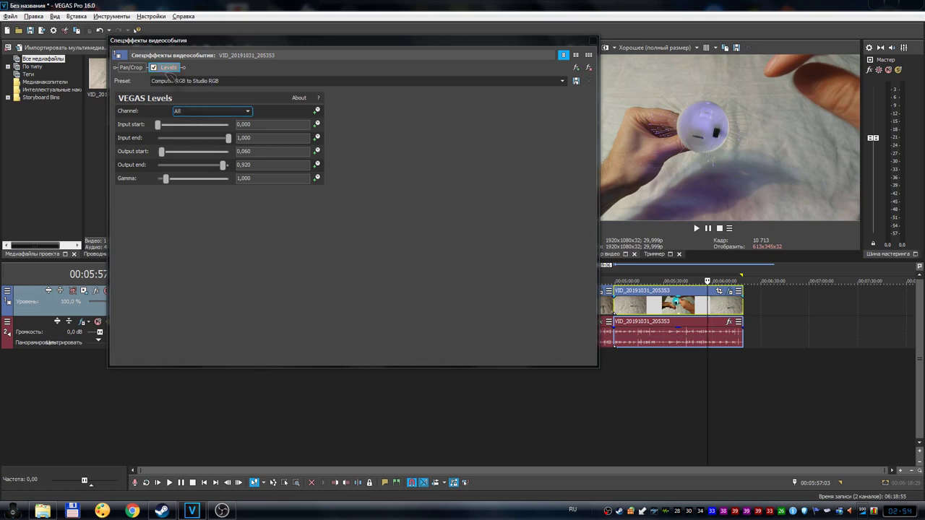
{"action": "left_click", "coordinate": [153, 67]}
{"action": "left_click", "coordinate": [153, 67]}
{"action": "left_click", "coordinate": [153, 67]}
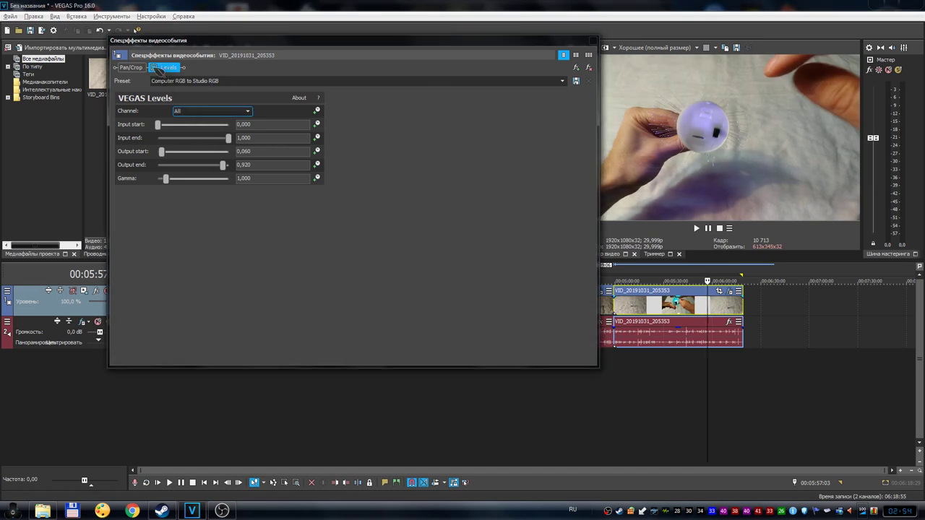
{"action": "left_click", "coordinate": [153, 67]}
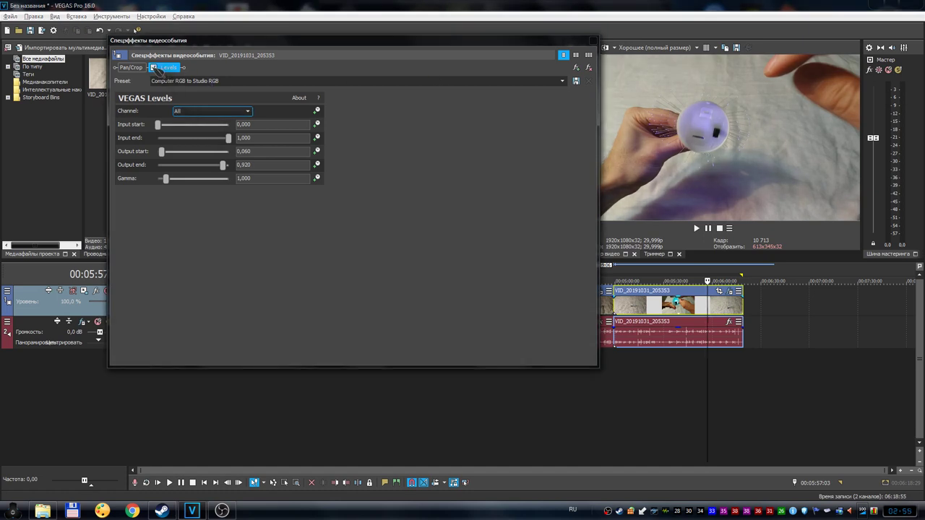
{"action": "left_click", "coordinate": [593, 39]}
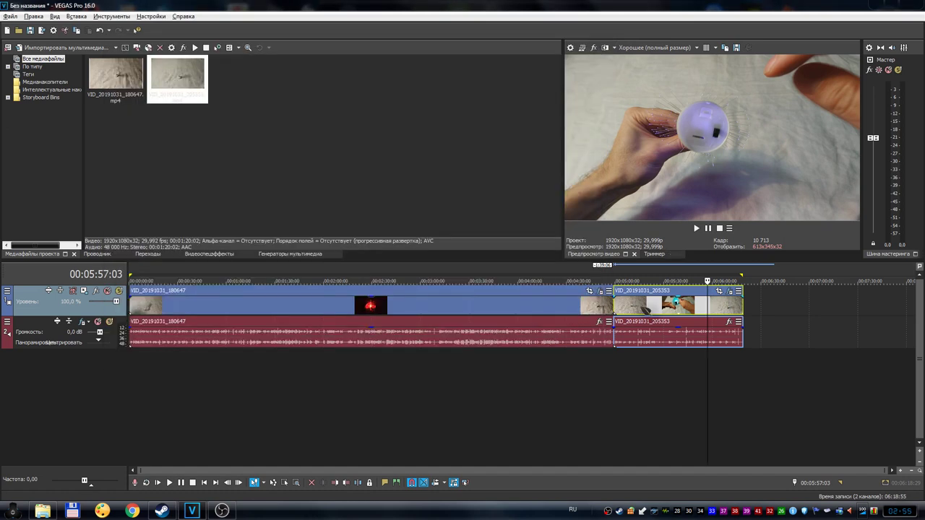
Remove the Track Noise Gate, Track EQ and Track Compressor effects from the audio track
{"action": "left_click", "coordinate": [82, 322]}
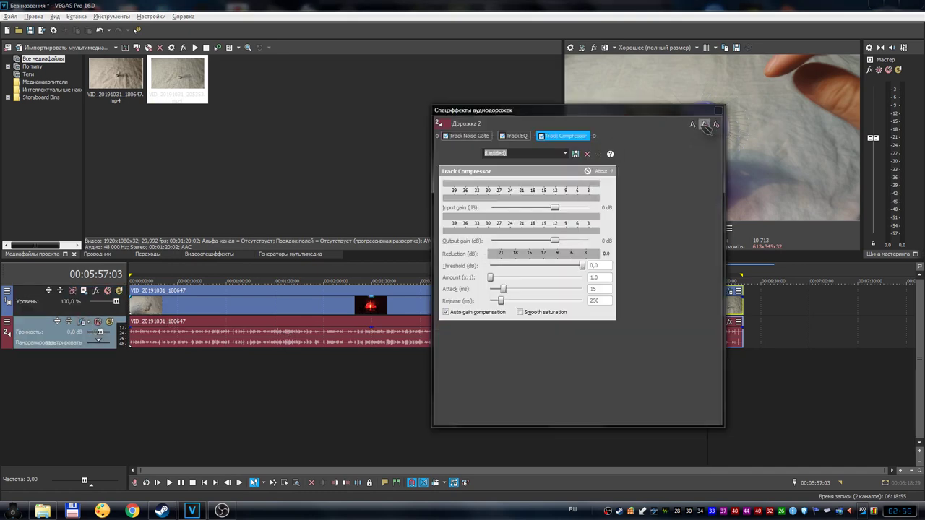
{"action": "left_click", "coordinate": [706, 125]}
{"action": "left_click", "coordinate": [706, 125]}
{"action": "left_click", "coordinate": [706, 125]}
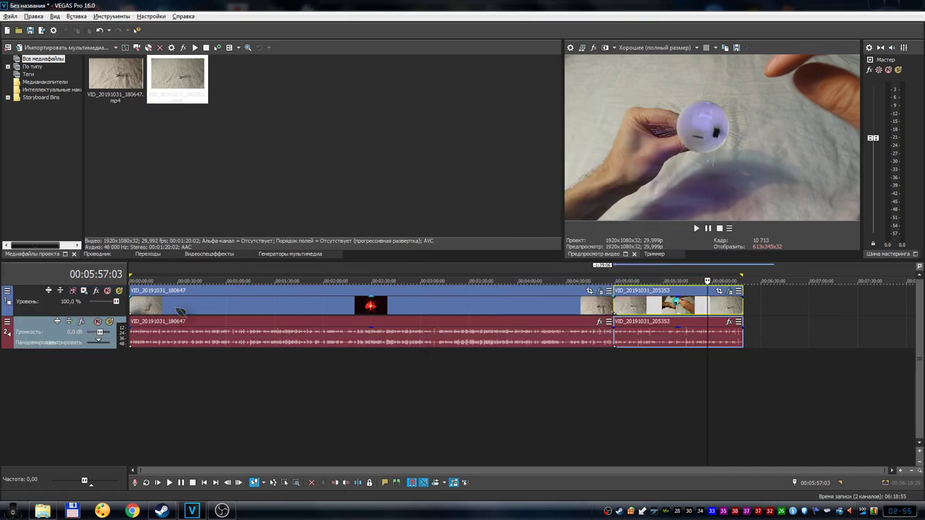
Shorten the loop region above the timeline, and extend it back to the end of the second clip
{"action": "left_click_drag", "start_coordinate": [743, 276], "coordinate": [680, 275]}
{"action": "left_click", "coordinate": [706, 275]}
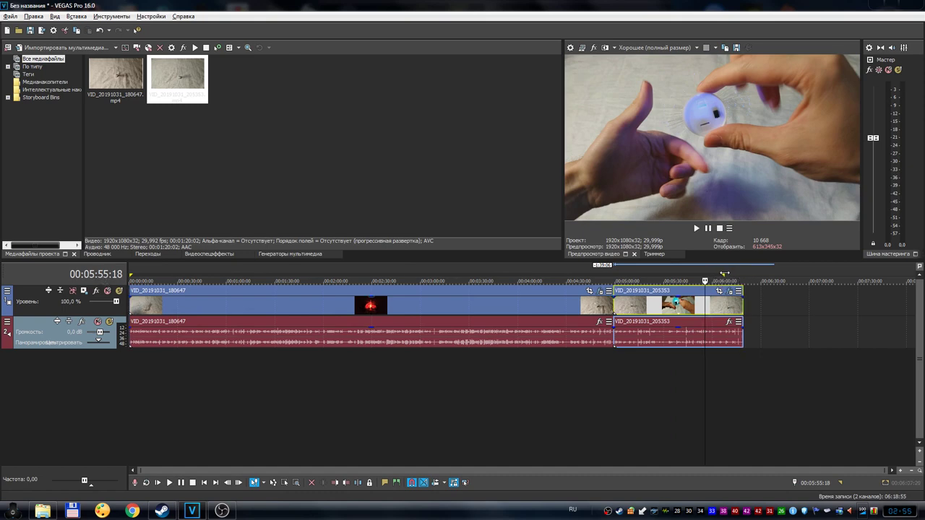
{"action": "left_click_drag", "start_coordinate": [724, 274], "coordinate": [538, 267]}
{"action": "mouse_move", "coordinate": [270, 267]}
{"action": "left_mouse_down"}
{"action": "mouse_move", "coordinate": [235, 267]}
{"action": "mouse_move", "coordinate": [814, 280]}
{"action": "mouse_move", "coordinate": [804, 280]}
{"action": "left_mouse_up"}
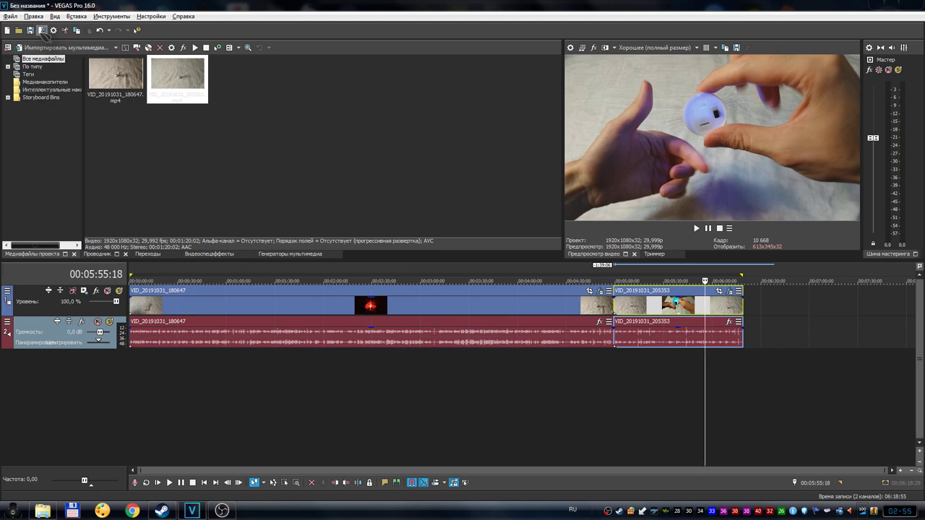
Save the project as a VEGAS Pro project file named "проект"
{"action": "left_click", "coordinate": [10, 15]}
{"action": "left_click", "coordinate": [48, 77]}
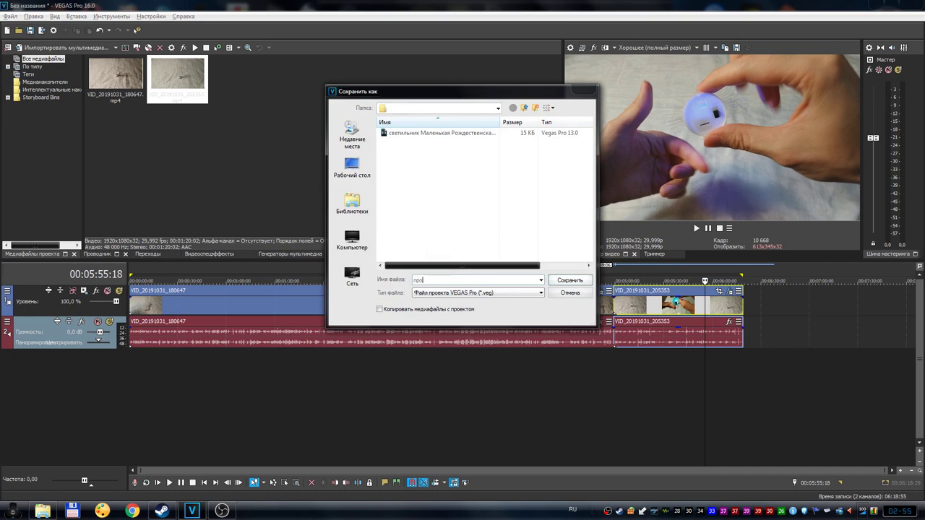
{"action": "type", "text": "проект"}
{"action": "left_click", "coordinate": [567, 281]}
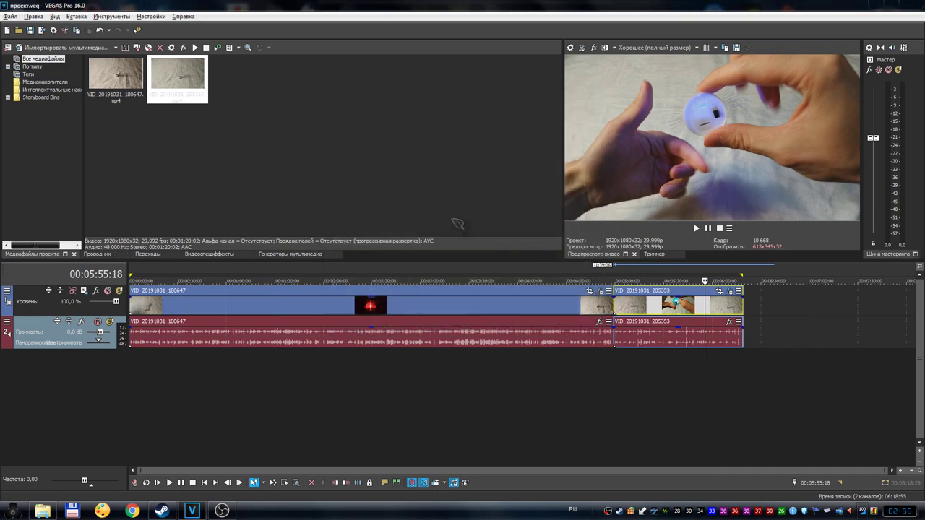
Open the render settings, choose the MAGIX AVC/AAC MP4 format, and turn off the format and template filters
{"action": "left_click", "coordinate": [41, 30]}
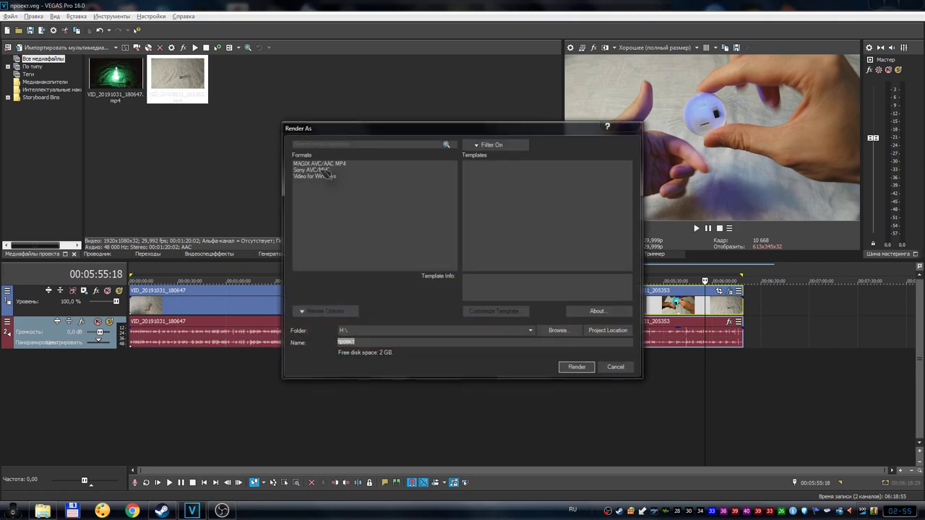
{"action": "left_click", "coordinate": [334, 165]}
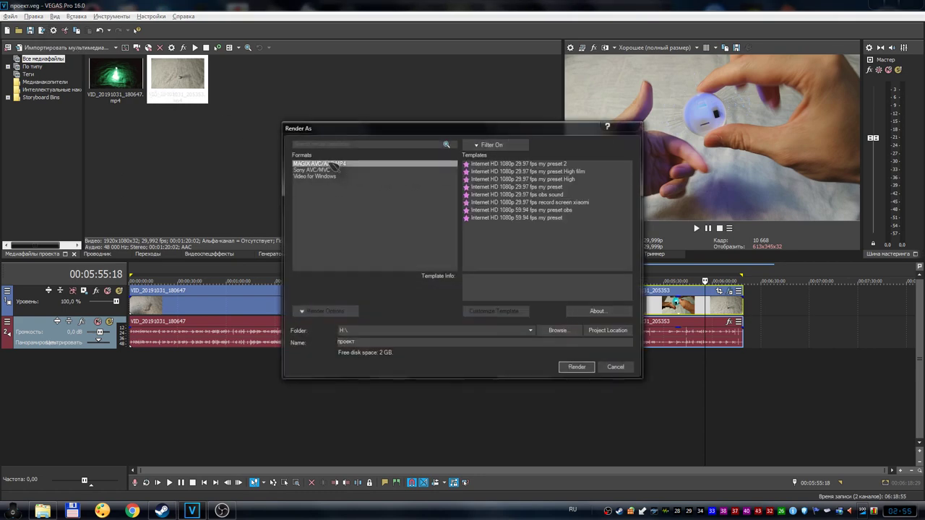
{"action": "left_click", "coordinate": [500, 147]}
{"action": "left_click", "coordinate": [471, 154]}
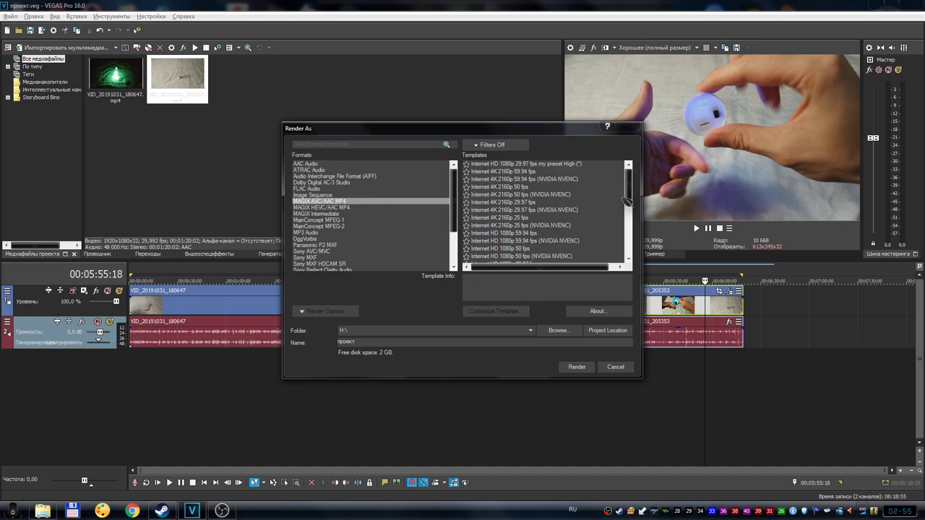
Select the "Internet HD 1080p 29.97 fps my preset High" render template
{"action": "left_click_drag", "start_coordinate": [631, 196], "coordinate": [631, 211]}
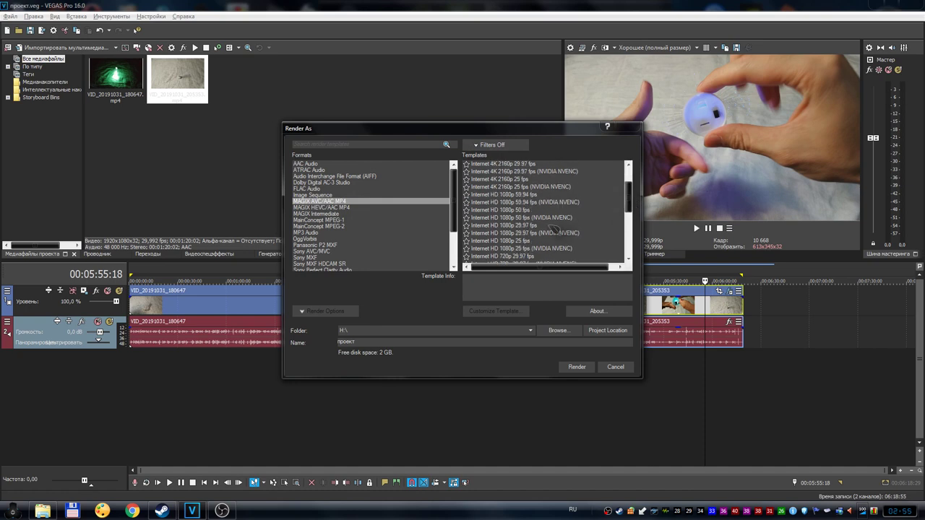
{"action": "left_click", "coordinate": [517, 227]}
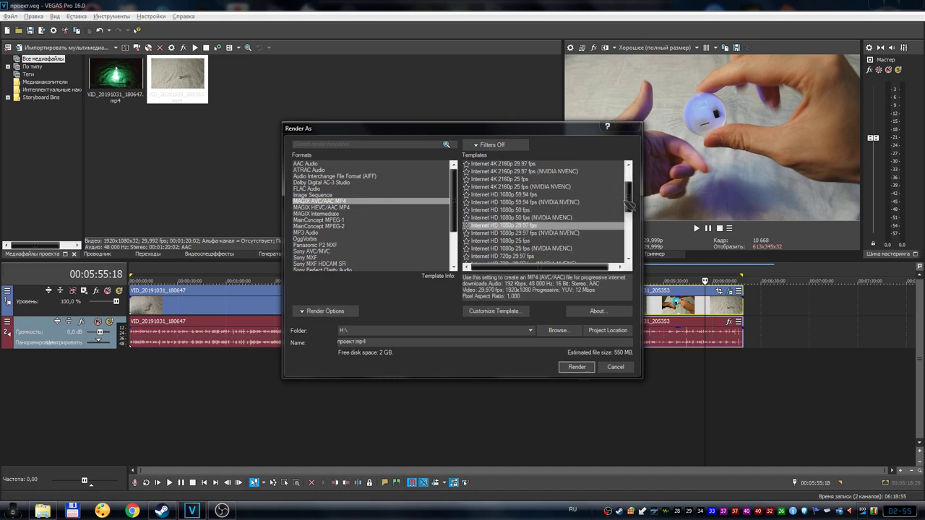
{"action": "left_click_drag", "start_coordinate": [630, 206], "coordinate": [632, 237]}
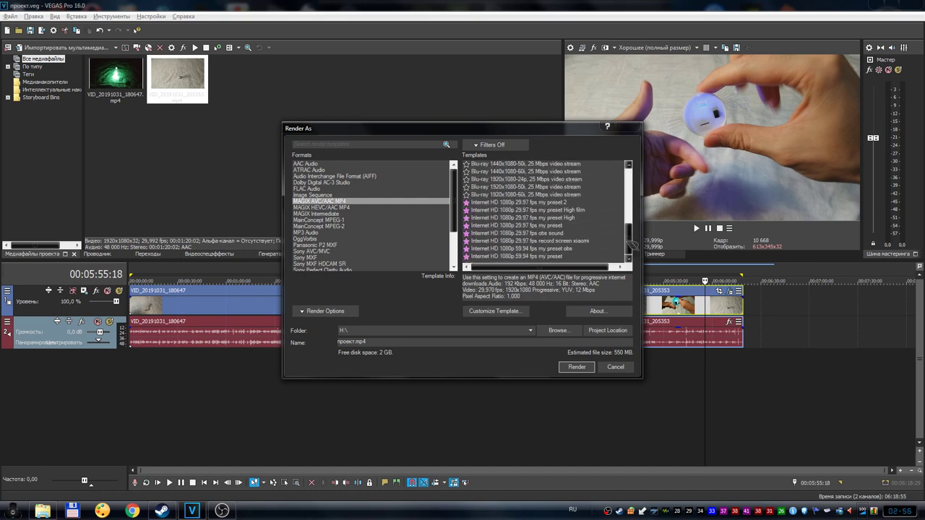
{"action": "left_click", "coordinate": [562, 218]}
Open the template's custom settings and review its project, system and audio options, including the video rendering quality choices
{"action": "left_click", "coordinate": [494, 309]}
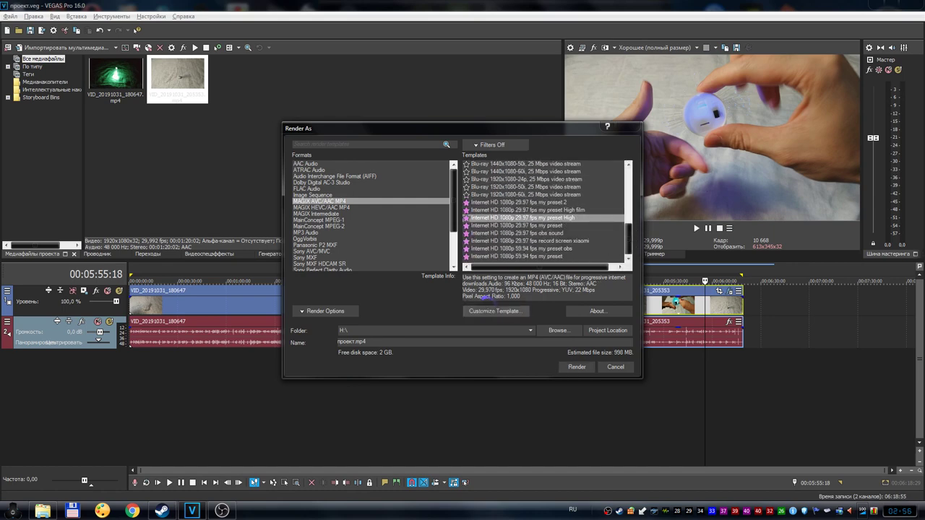
{"action": "left_click_drag", "start_coordinate": [491, 94], "coordinate": [374, 71]}
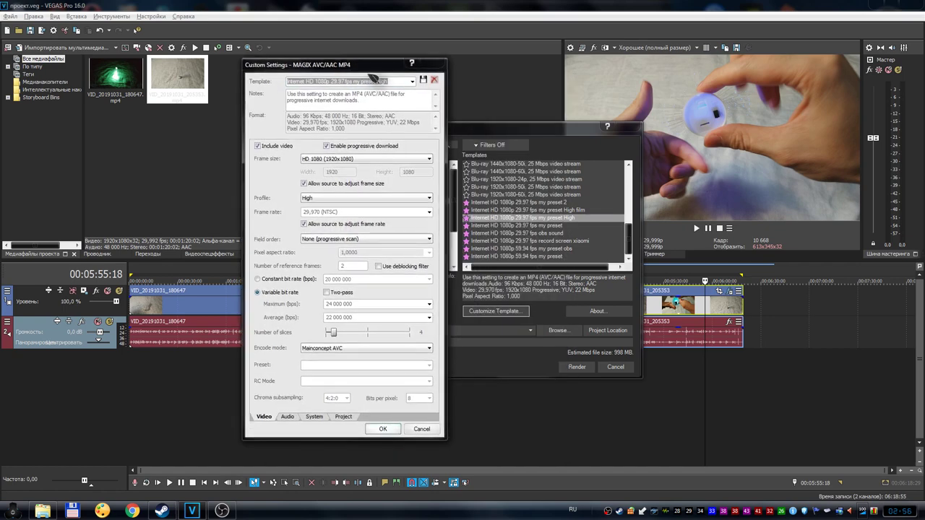
{"action": "left_click", "coordinate": [346, 417]}
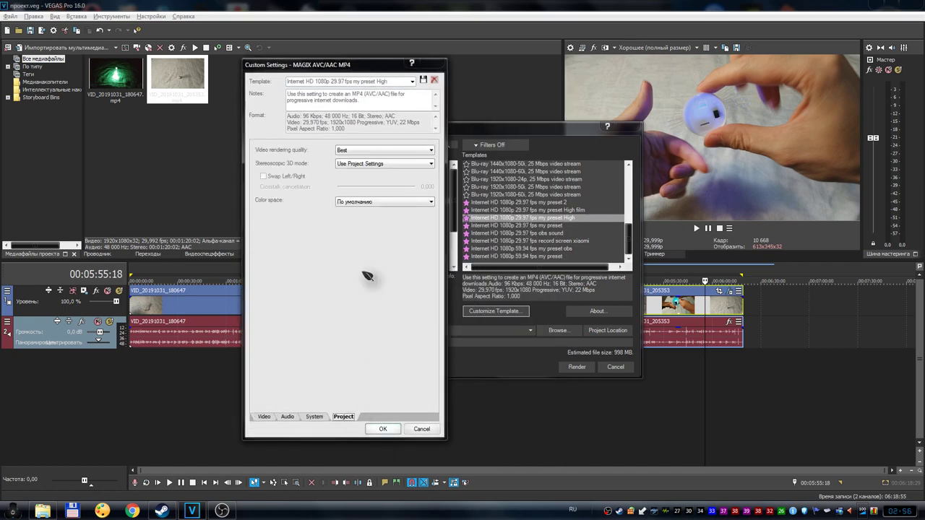
{"action": "left_click", "coordinate": [367, 150]}
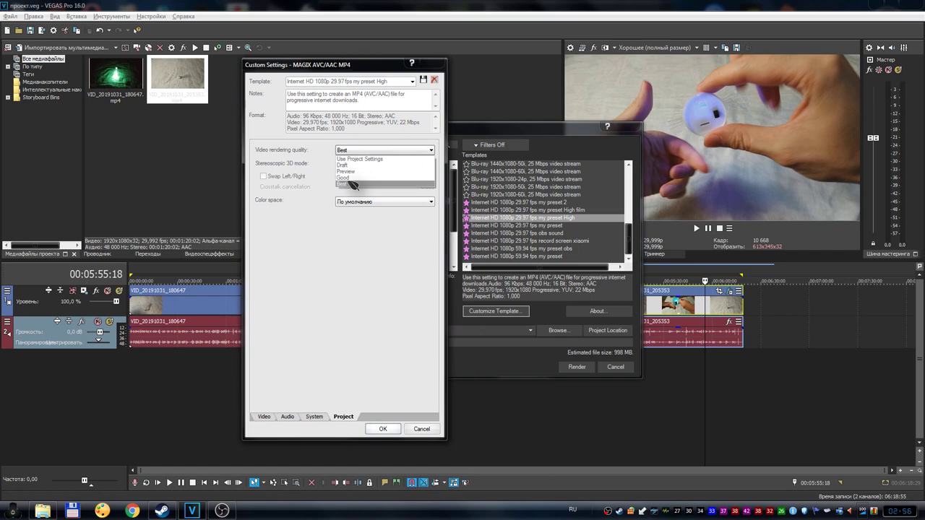
{"action": "left_click", "coordinate": [327, 281]}
{"action": "left_click", "coordinate": [314, 417]}
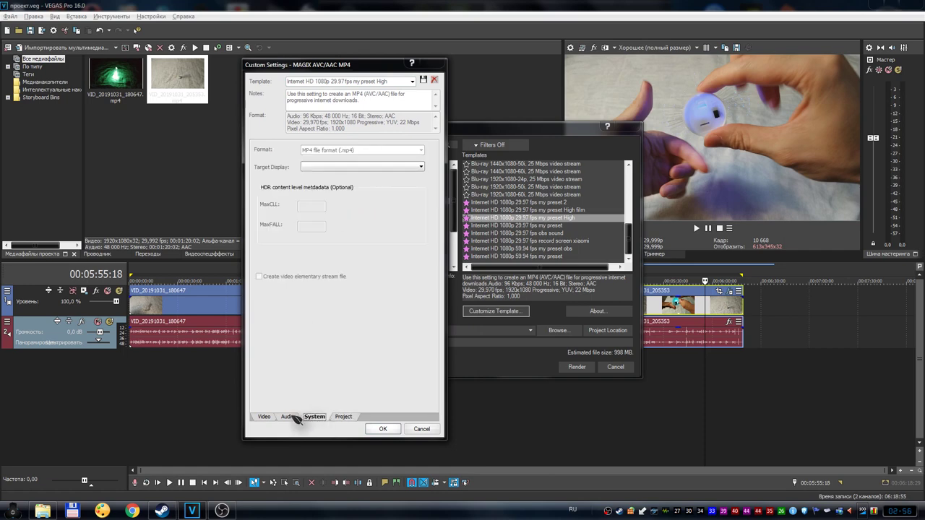
{"action": "left_click", "coordinate": [289, 416]}
Examine the audio properties of VID_20191031_180647.mp4 in MediaInfo beside the template's audio settings
{"action": "left_click", "coordinate": [42, 510]}
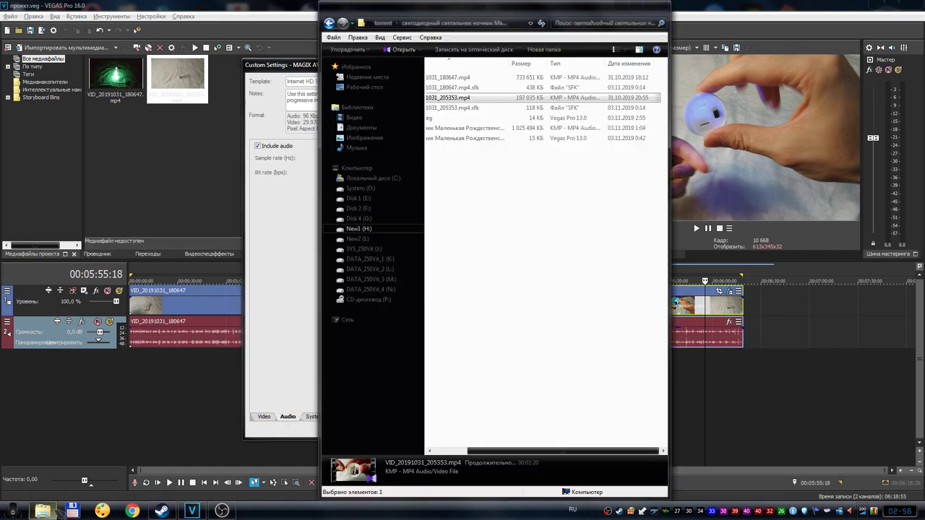
{"action": "right_click", "coordinate": [475, 77]}
{"action": "left_click", "coordinate": [505, 136]}
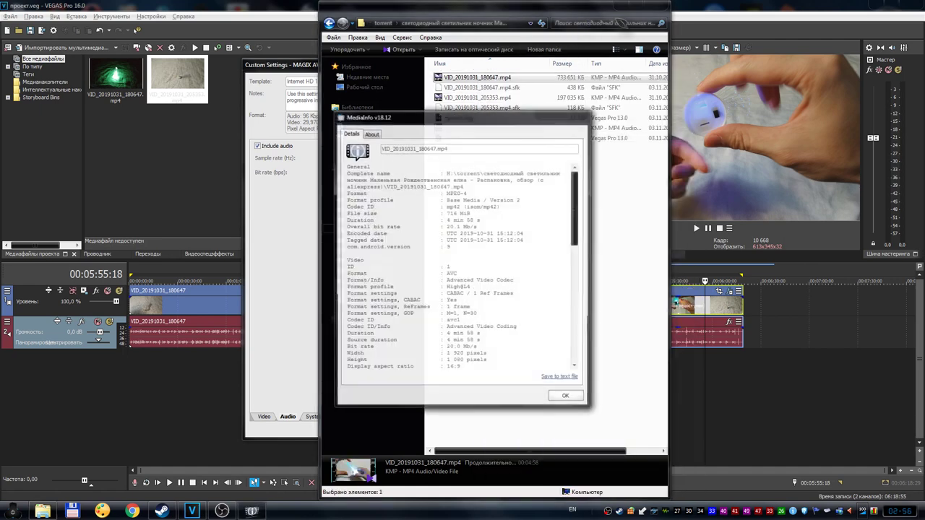
{"action": "left_click", "coordinate": [626, 11]}
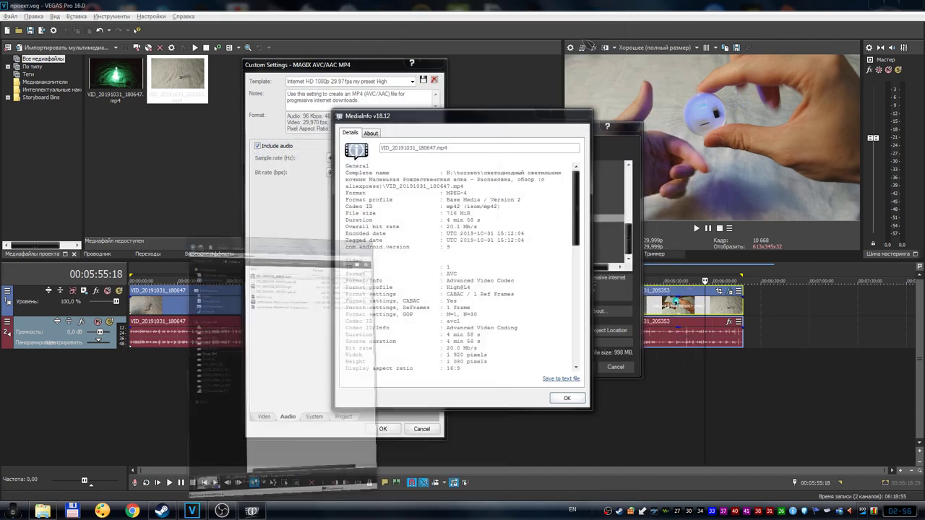
{"action": "left_click_drag", "start_coordinate": [481, 117], "coordinate": [593, 99]}
{"action": "scroll", "coordinate": [670, 152], "scroll_direction": "down", "scroll_amount": 15}
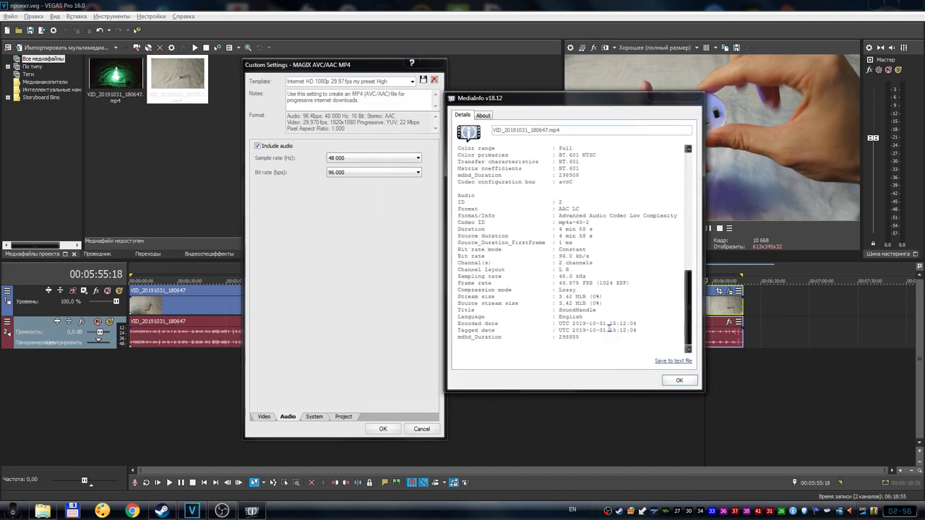
Compare the template's video settings with the first clip's video properties in MediaInfo, checking the format profile
{"action": "left_click", "coordinate": [269, 417]}
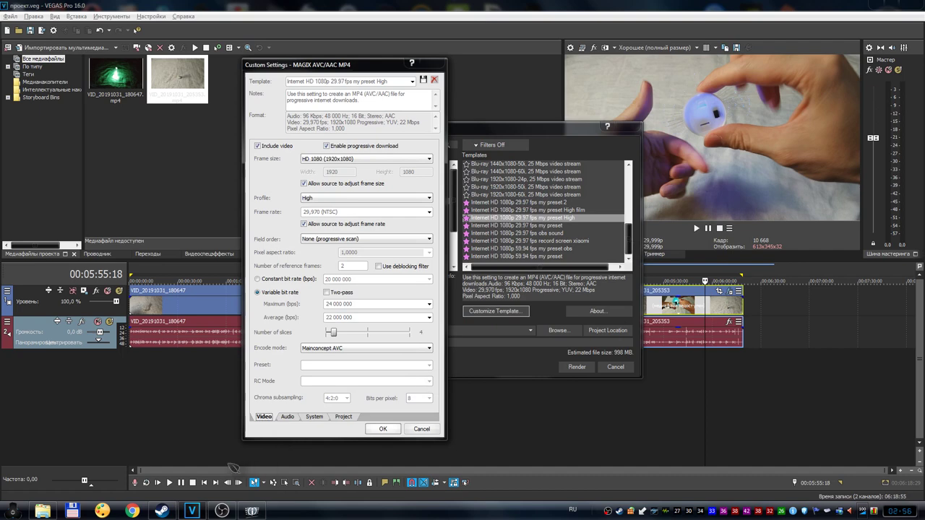
{"action": "left_click", "coordinate": [251, 510]}
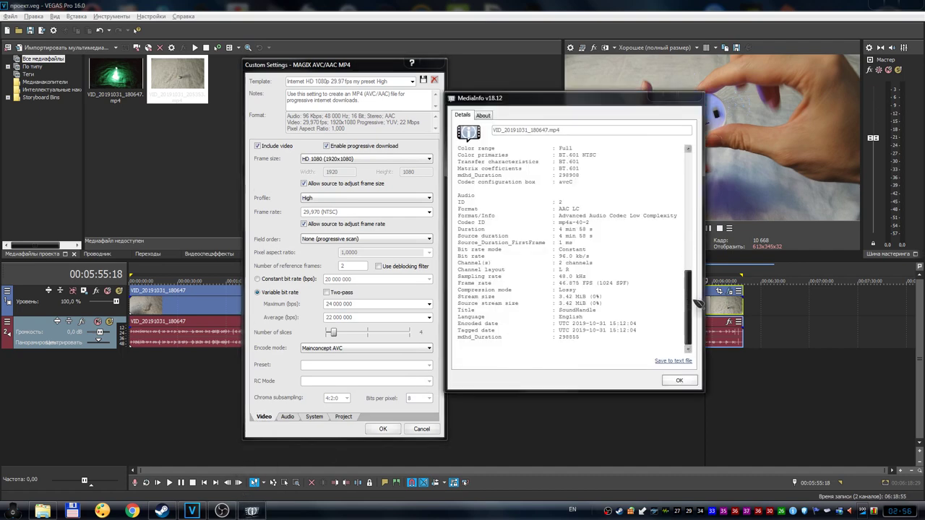
{"action": "left_click_drag", "start_coordinate": [695, 296], "coordinate": [692, 206]}
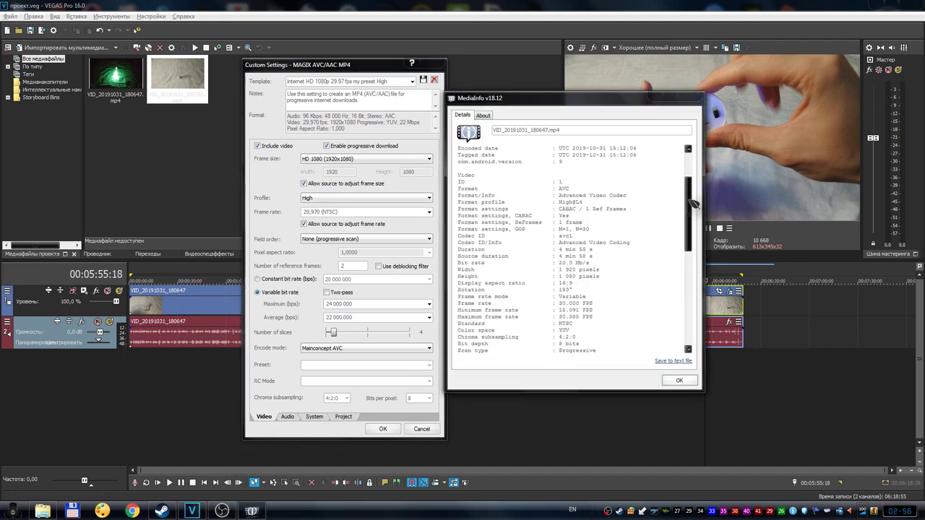
{"action": "left_click_drag", "start_coordinate": [571, 272], "coordinate": [538, 203]}
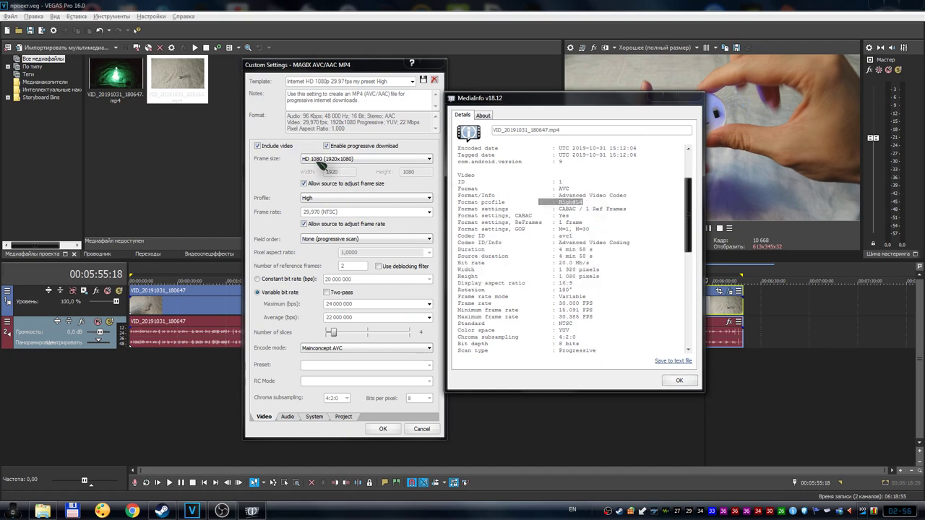
Turn off adjusting the frame rate to the source, and check the clip's average, minimum and maximum frame rates in MediaInfo
{"action": "left_click", "coordinate": [342, 225]}
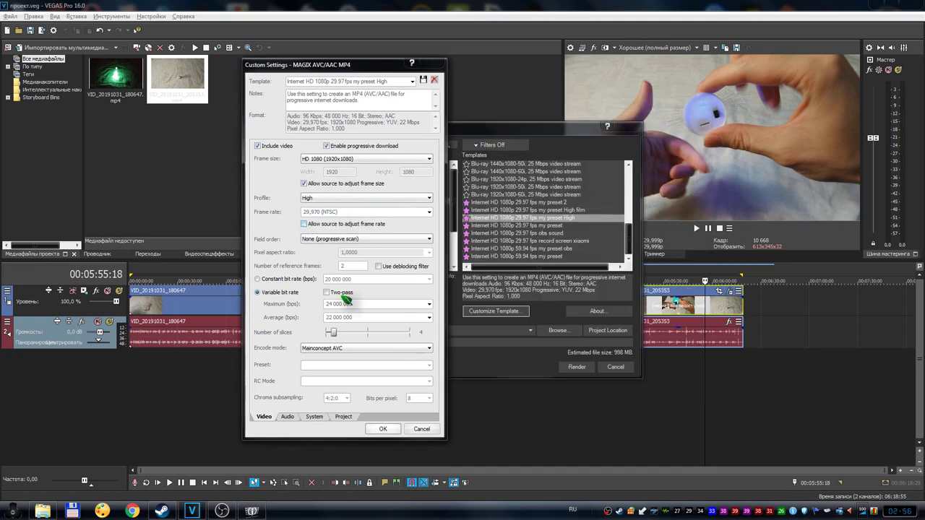
{"action": "left_click", "coordinate": [251, 510]}
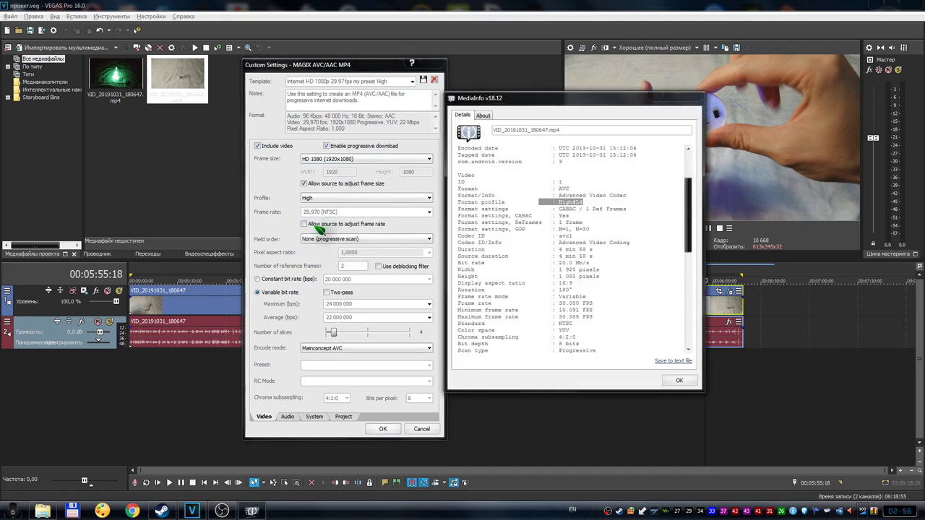
{"action": "left_click", "coordinate": [586, 262]}
{"action": "scroll", "coordinate": [605, 283], "scroll_direction": "down", "scroll_amount": 1}
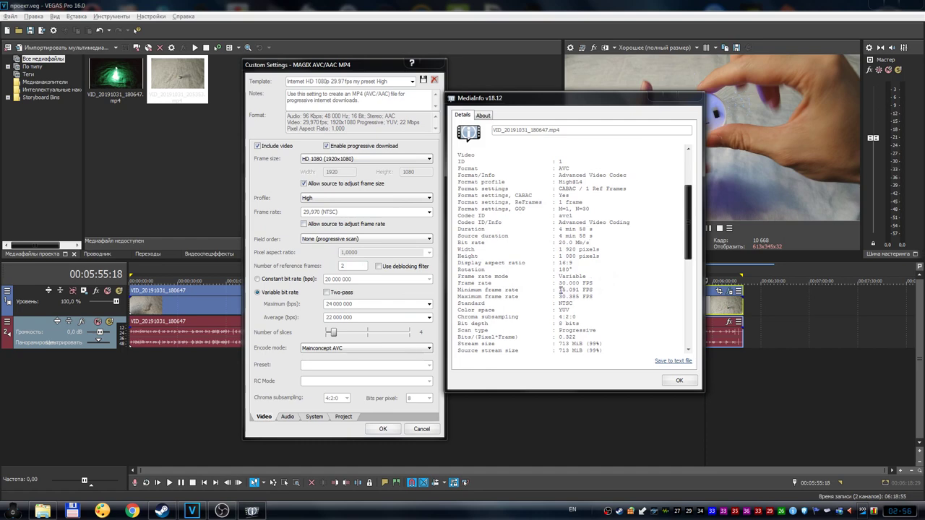
{"action": "mouse_move", "coordinate": [589, 292]}
{"action": "left_mouse_down"}
{"action": "mouse_move", "coordinate": [605, 303]}
{"action": "mouse_move", "coordinate": [598, 288]}
{"action": "left_mouse_up"}
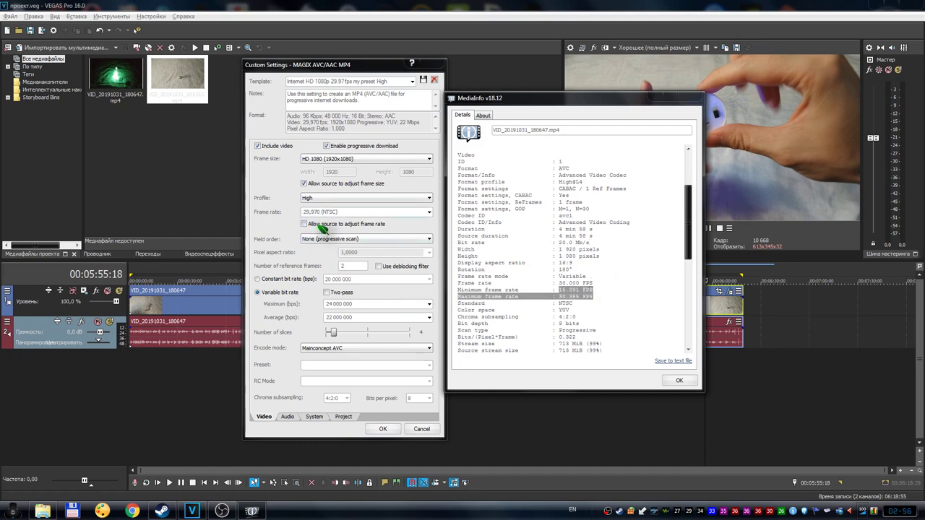
{"action": "left_click_drag", "start_coordinate": [582, 284], "coordinate": [572, 282]}
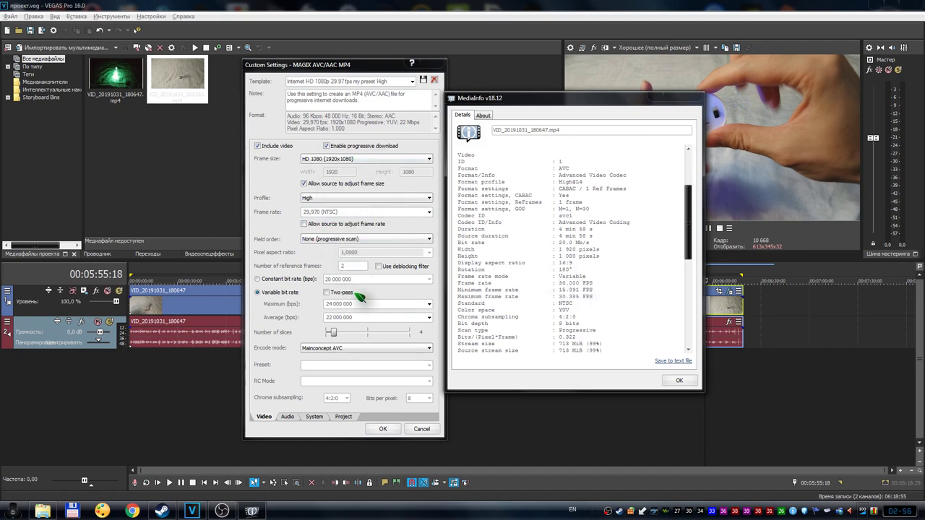
Try the constant bit rate option, look through its preset values, and return to variable bit rate
{"action": "left_click", "coordinate": [299, 279]}
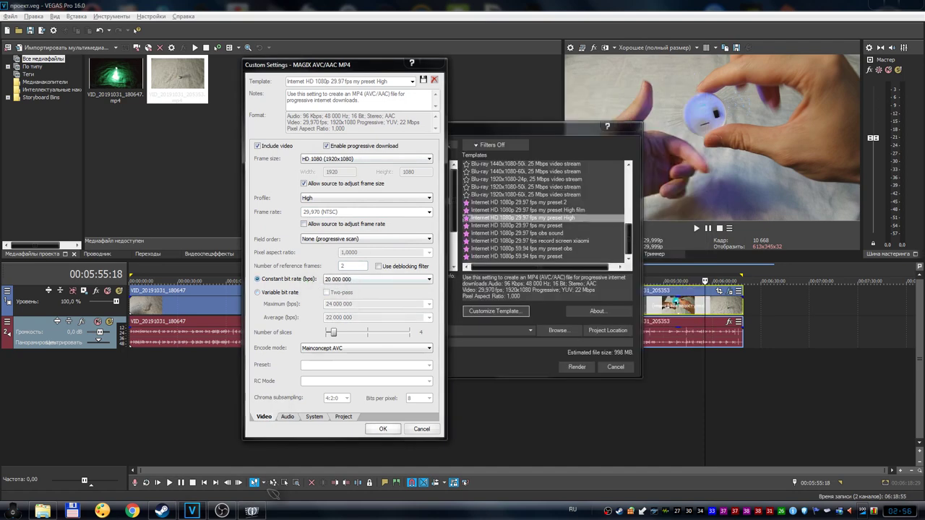
{"action": "left_click", "coordinate": [401, 279]}
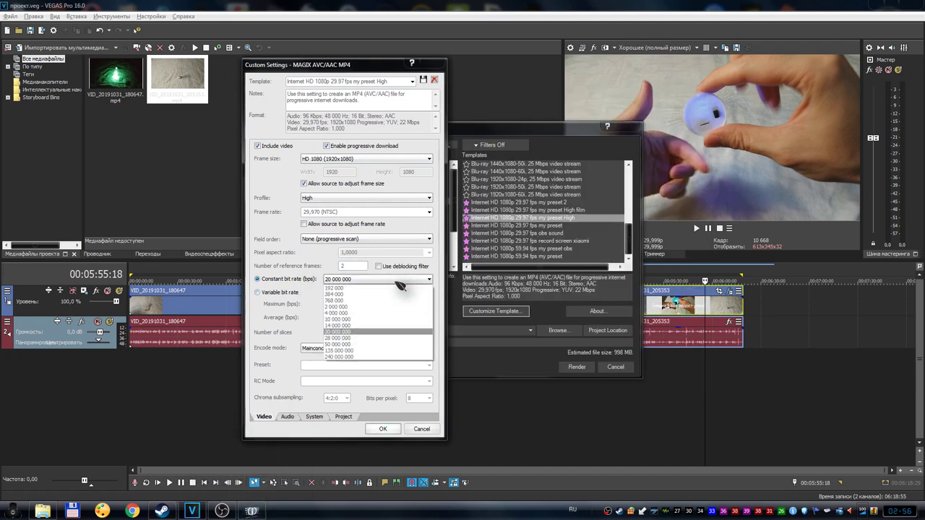
{"action": "left_click", "coordinate": [286, 293]}
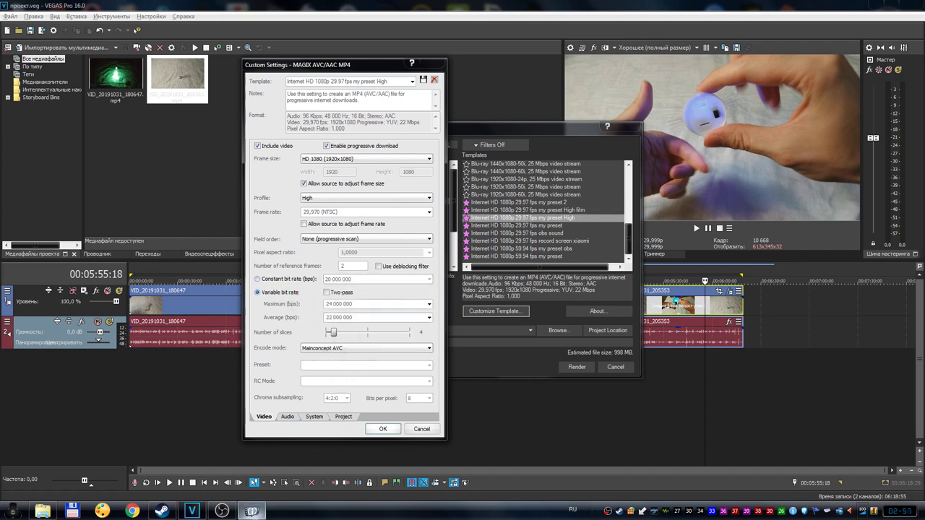
Check the first clip's video bit rate in MediaInfo against the template's variable bit rate settings
{"action": "left_click", "coordinate": [251, 511]}
{"action": "scroll", "coordinate": [622, 273], "scroll_direction": "down", "scroll_amount": 2}
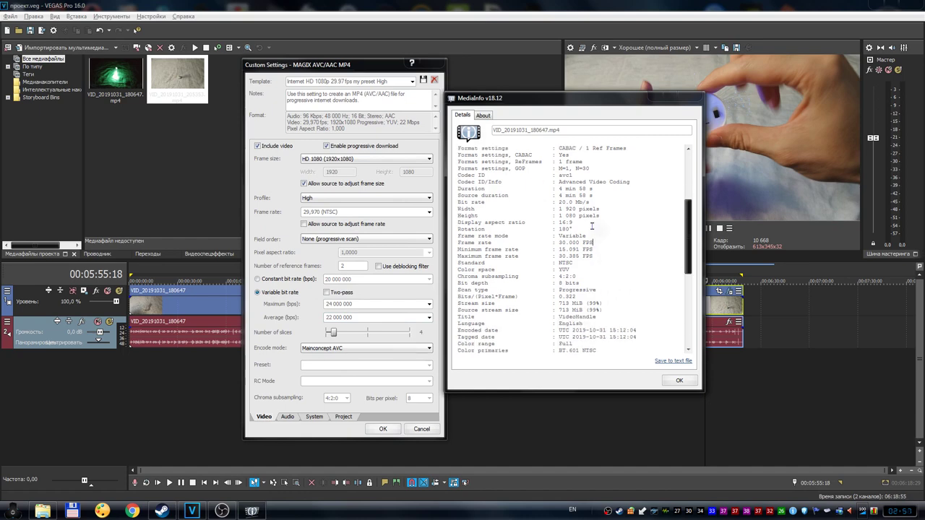
{"action": "left_click_drag", "start_coordinate": [591, 201], "coordinate": [496, 202]}
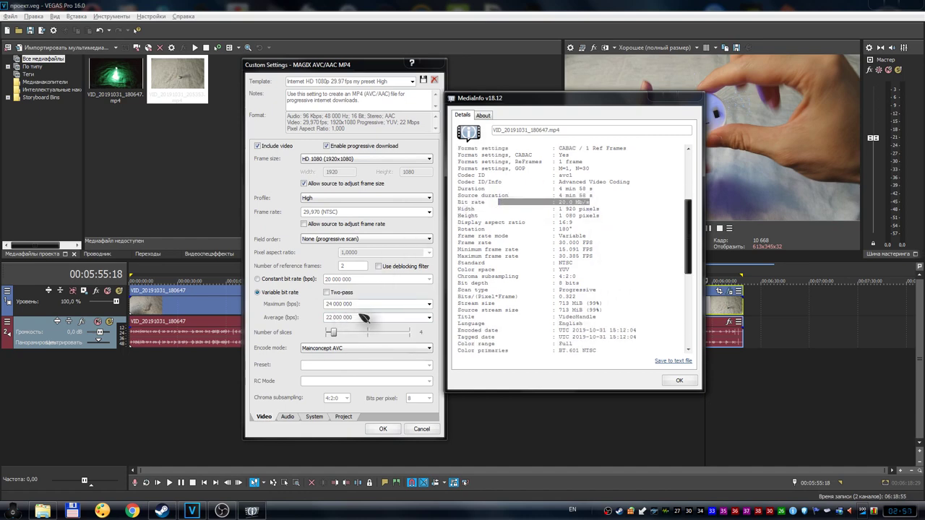
Examine the overall bit rate of "светильник Маленькая Рождественская елка.mp4" in MediaInfo, and return to the first clip's details
{"action": "left_click", "coordinate": [42, 510]}
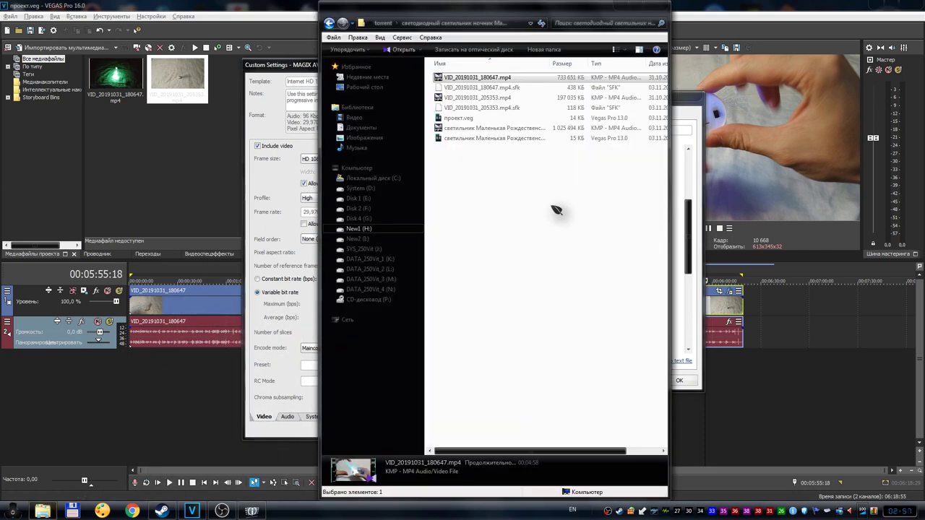
{"action": "right_click", "coordinate": [480, 128]}
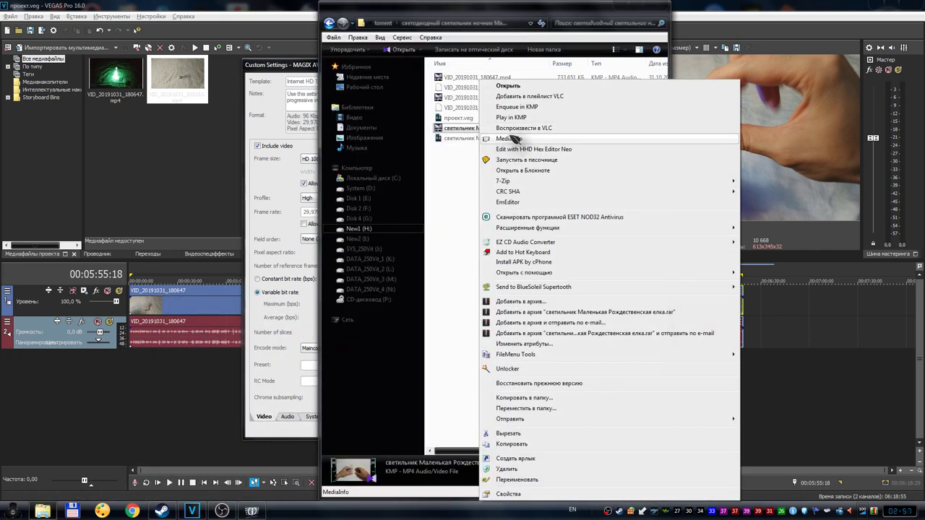
{"action": "left_click", "coordinate": [515, 138]}
{"action": "left_click", "coordinate": [629, 11]}
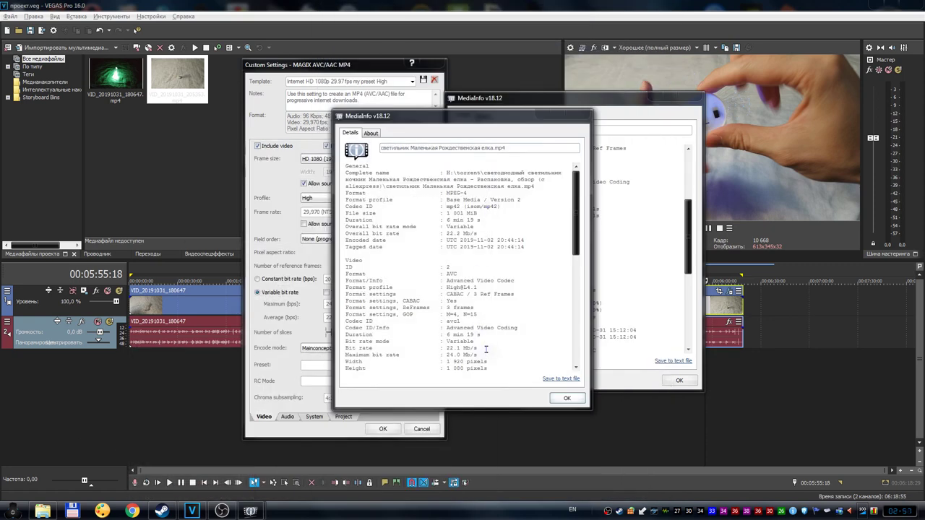
{"action": "left_click_drag", "start_coordinate": [481, 237], "coordinate": [406, 233]}
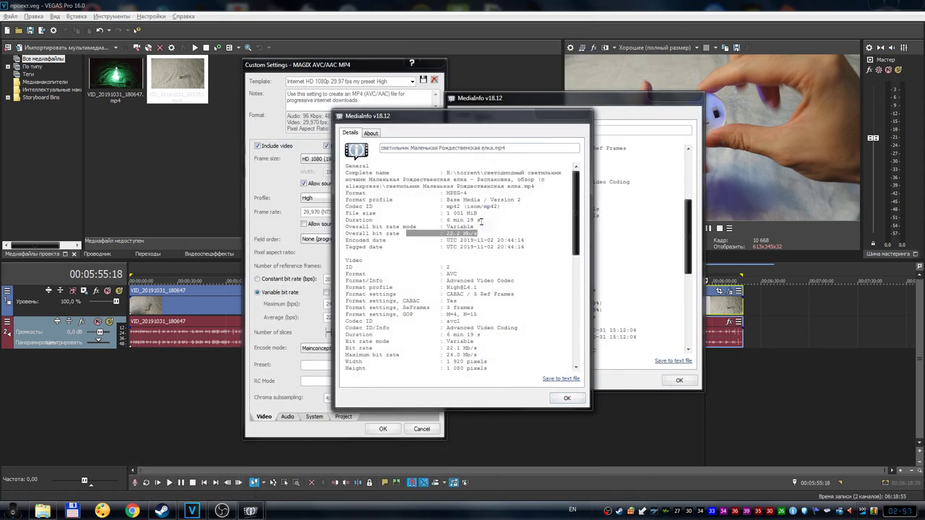
{"action": "left_click", "coordinate": [582, 116]}
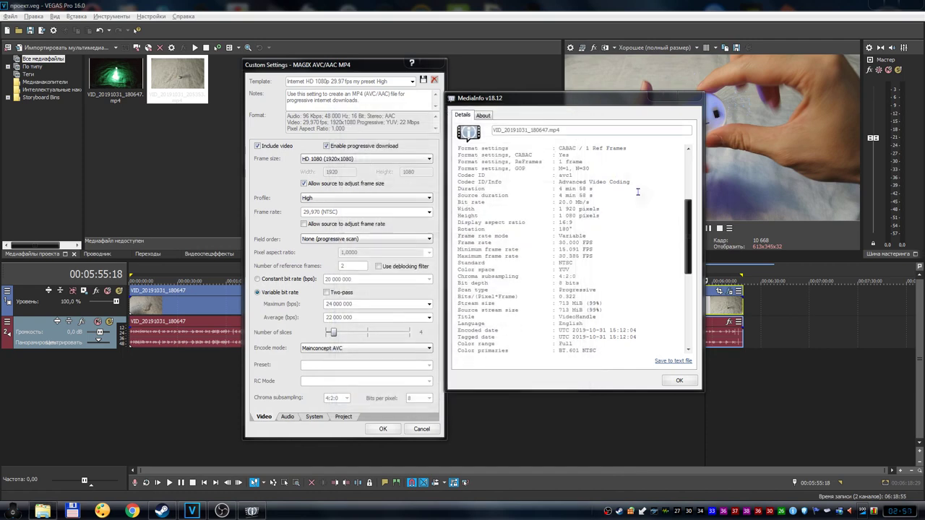
{"action": "left_click_drag", "start_coordinate": [692, 230], "coordinate": [693, 239]}
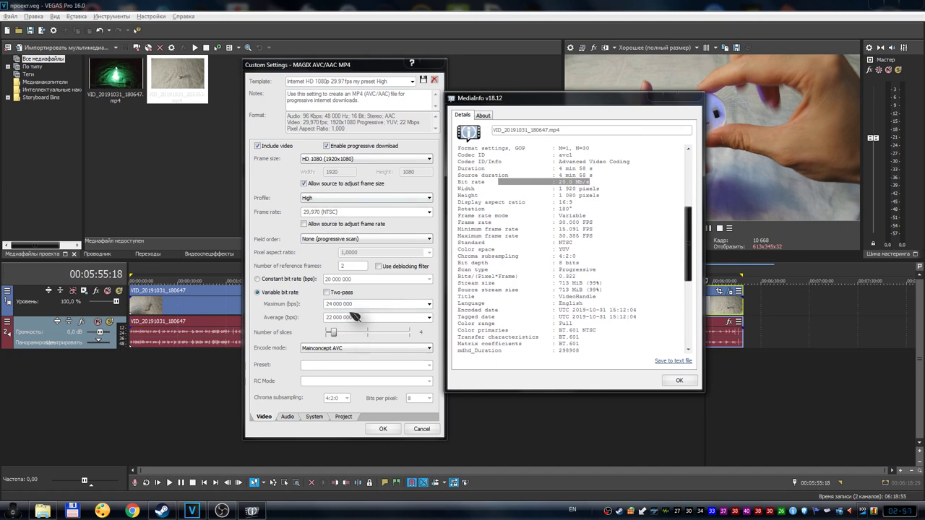
Discard the custom template changes and render the project to H:\ as "проект.mp4"
{"action": "left_click", "coordinate": [679, 381]}
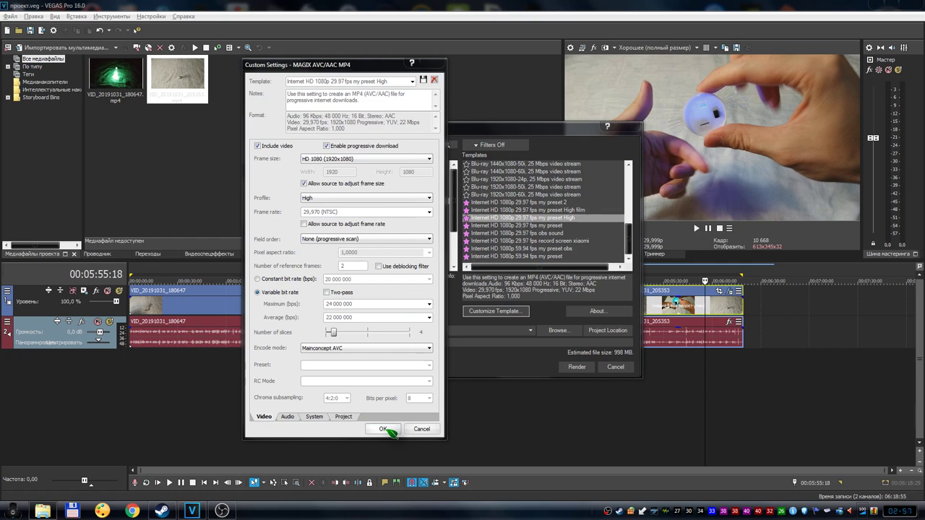
{"action": "left_click", "coordinate": [419, 429]}
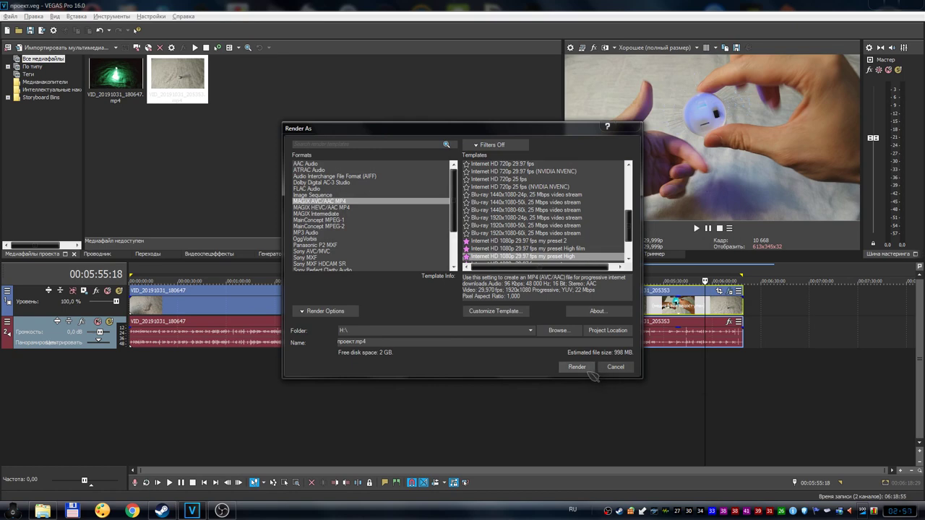
{"action": "left_click", "coordinate": [590, 372]}
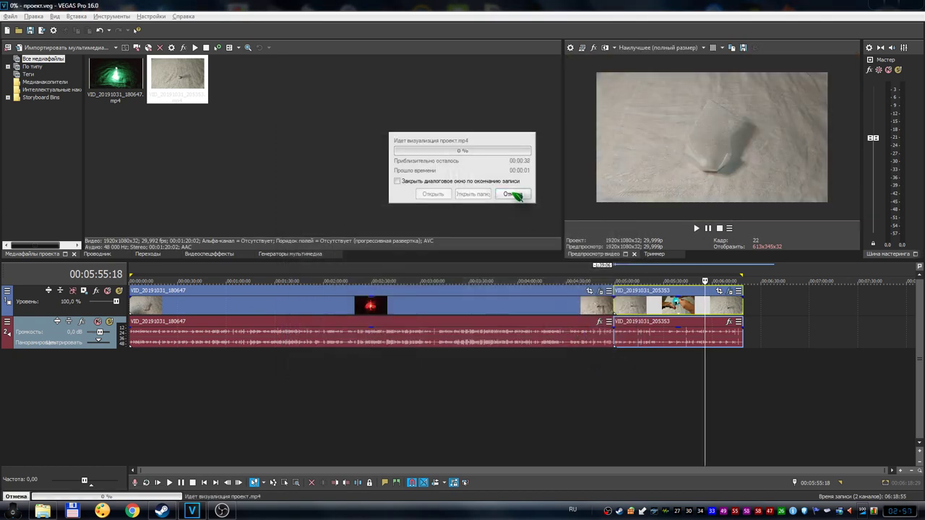